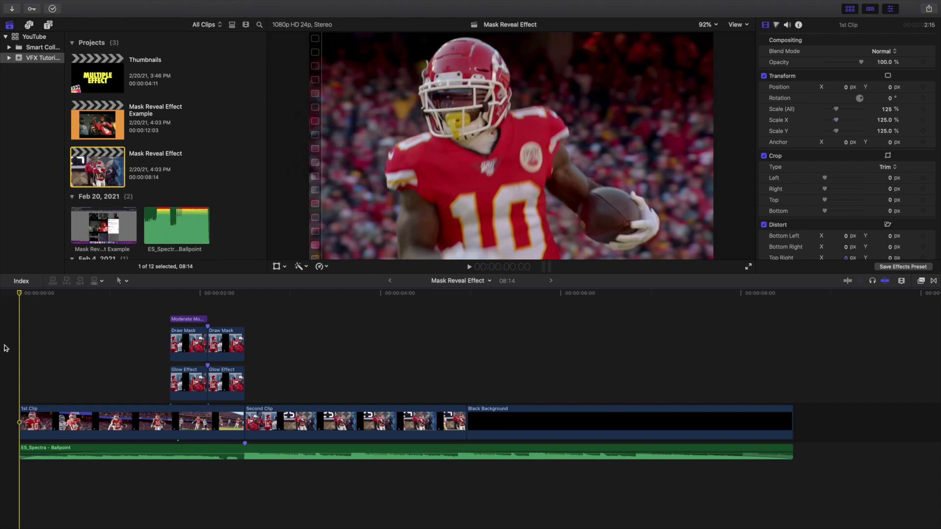
Play the Mask Reveal Effect project from the start and review the glowing mask transition between the first and second clips
{"action": "key", "text": "space"}
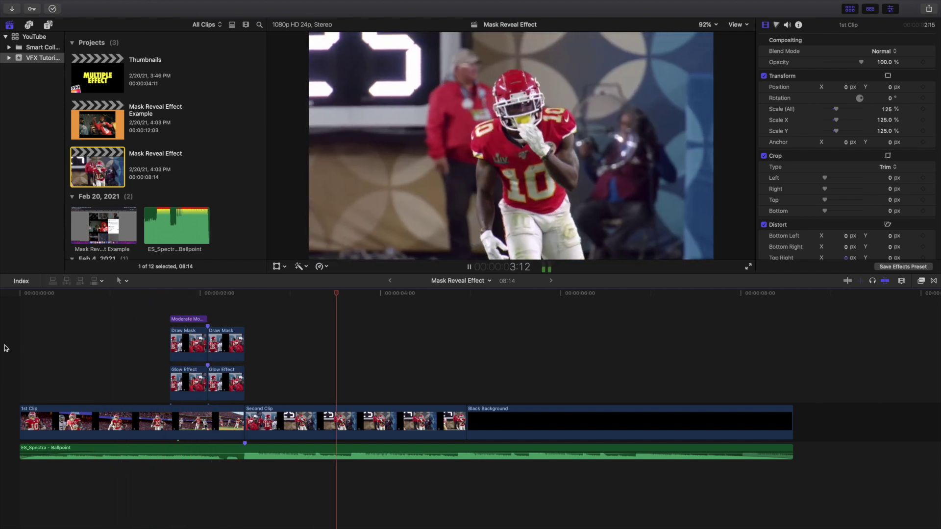
{"action": "key", "text": "Home"}
{"action": "key", "text": "space"}
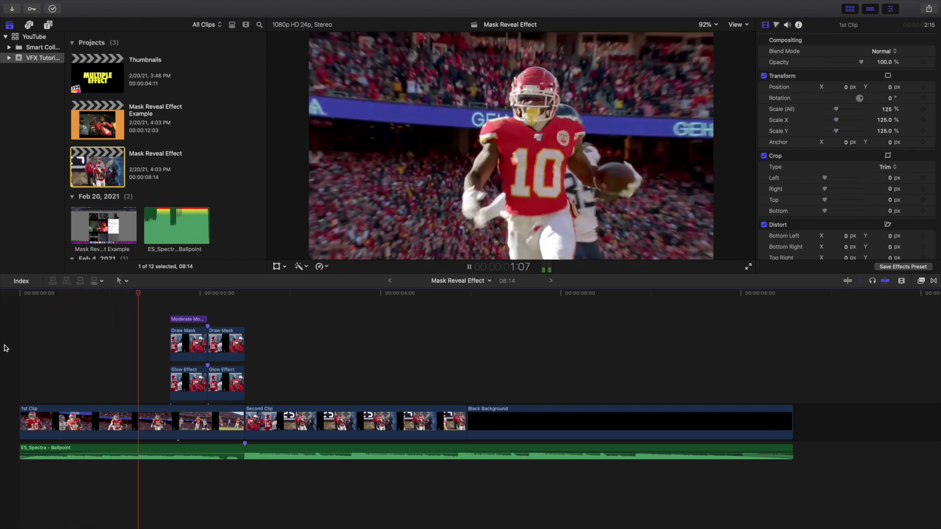
{"action": "key", "text": "space"}
{"action": "key", "text": "Home"}
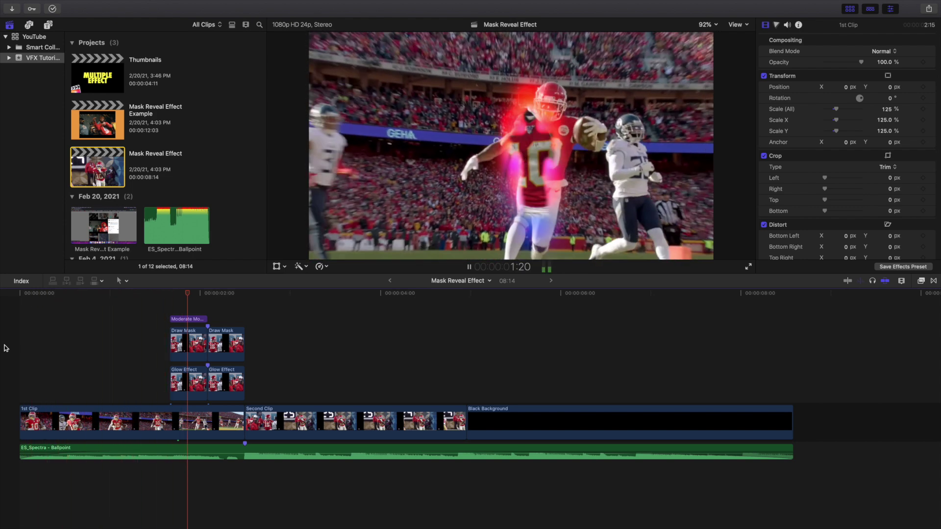
{"action": "key", "text": "space"}
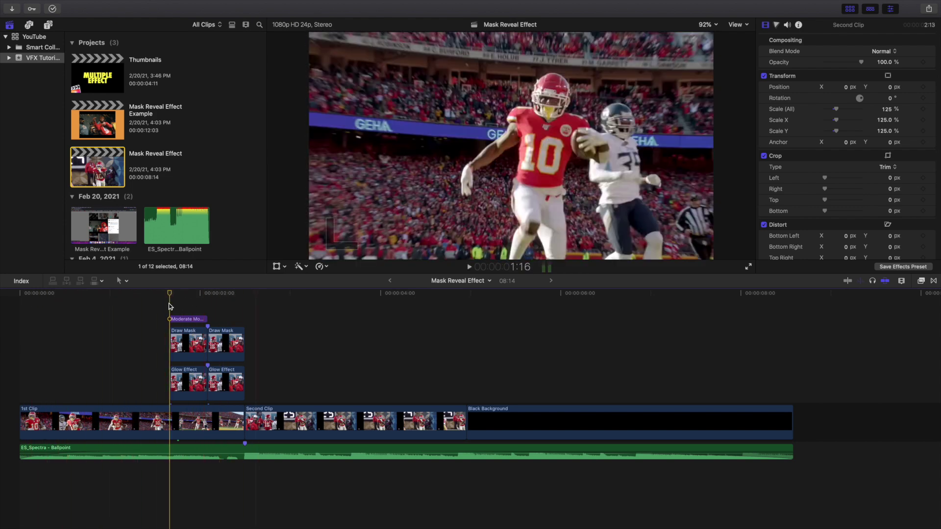
{"action": "left_click", "coordinate": [169, 306]}
{"action": "key", "text": "space"}
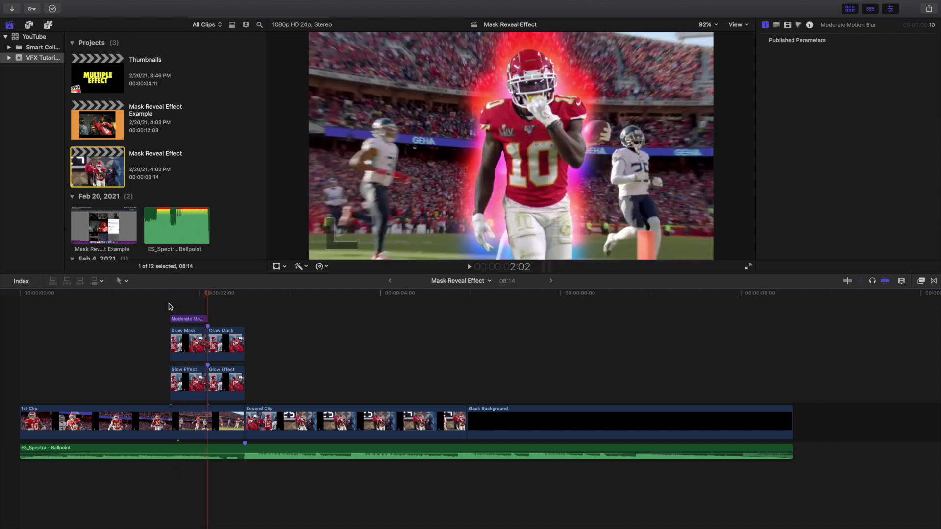
{"action": "key", "text": "space"}
{"action": "left_click", "coordinate": [12, 332]}
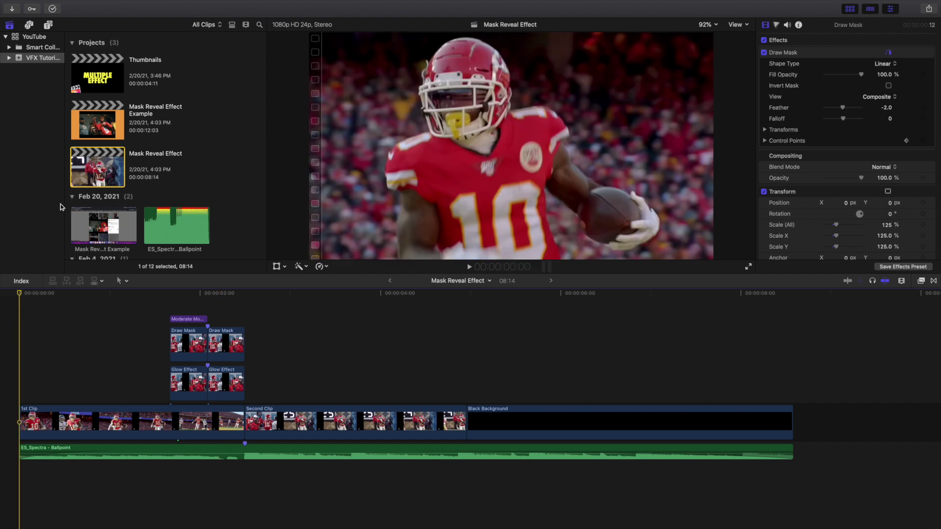
Open the Mask Reveal Effect Example project and play the part around the red glowing reveal several times
{"action": "double_click", "coordinate": [97, 120]}
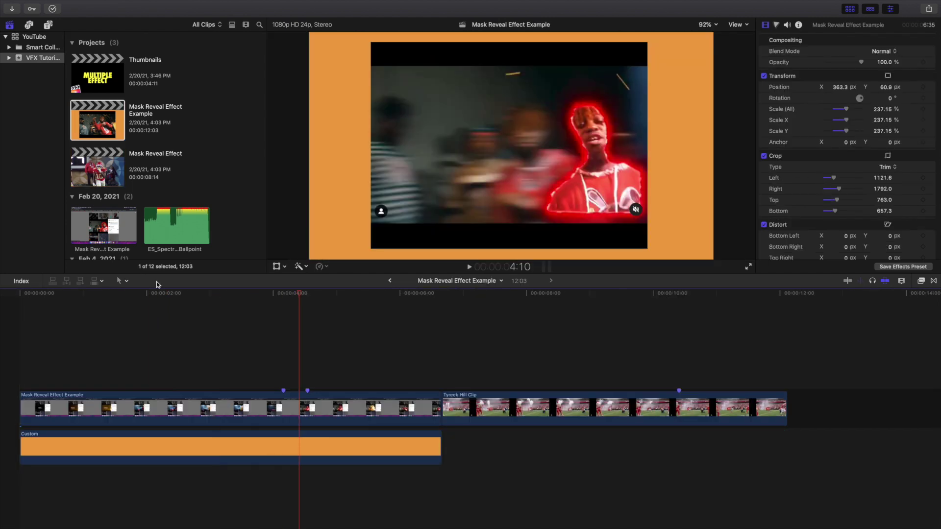
{"action": "left_click", "coordinate": [258, 364]}
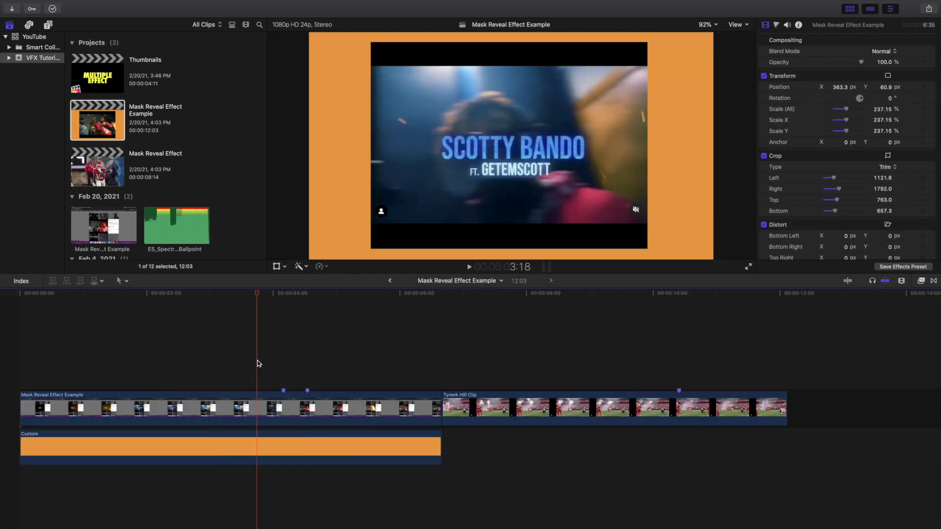
{"action": "left_click", "coordinate": [232, 361]}
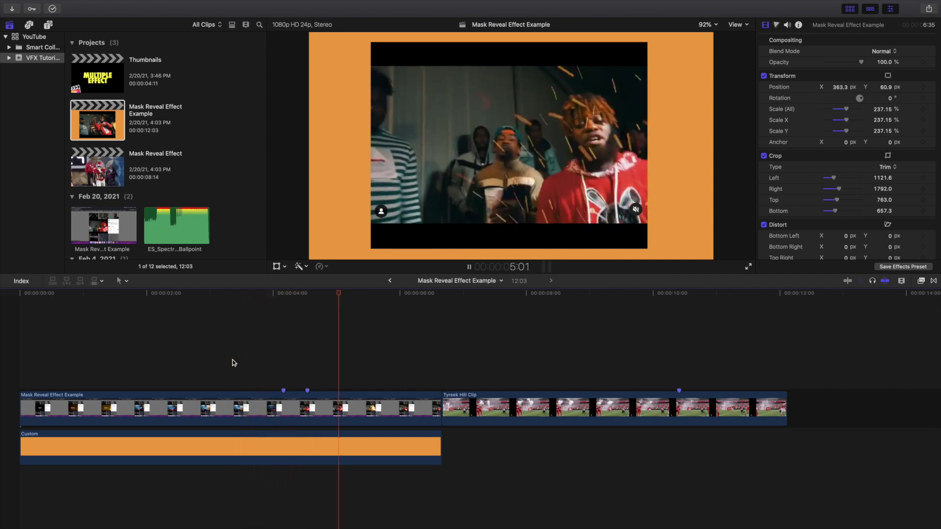
{"action": "left_click", "coordinate": [232, 363]}
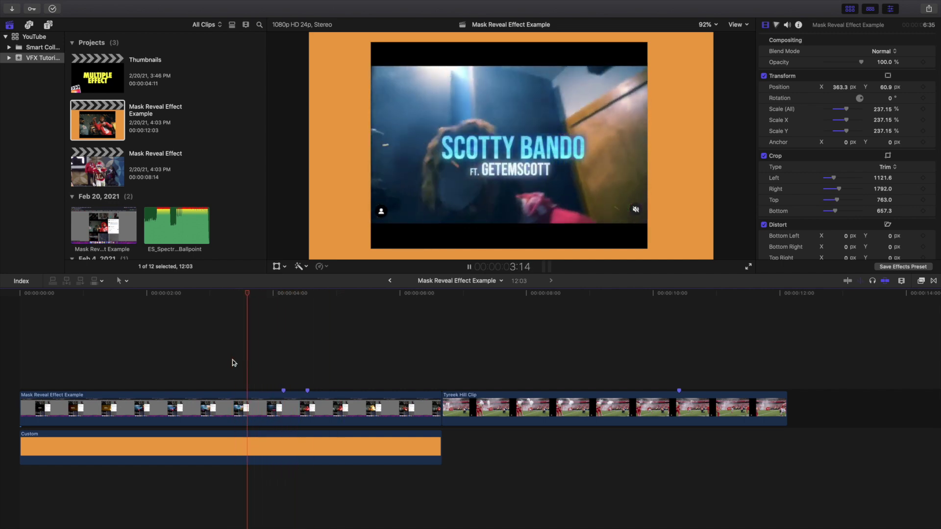
{"action": "key", "text": "space"}
{"action": "left_click", "coordinate": [234, 363]}
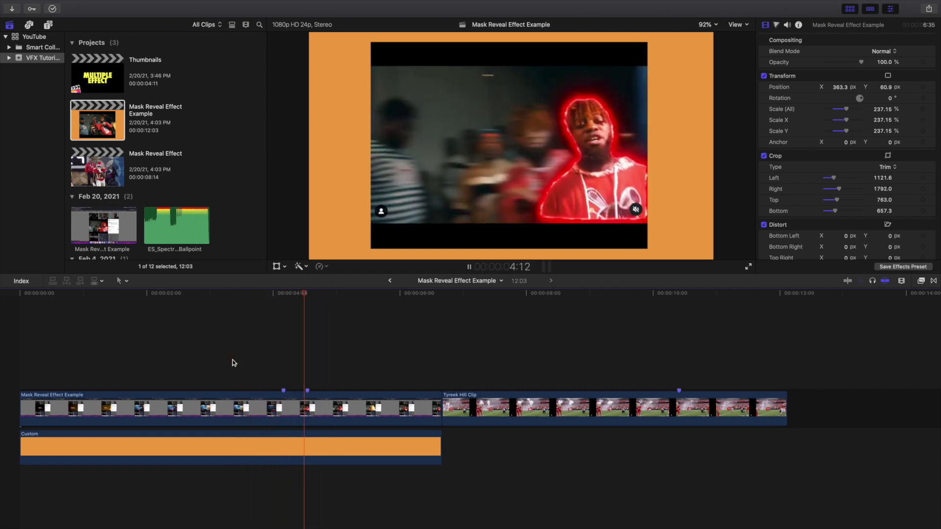
{"action": "key", "text": "space"}
{"action": "left_click", "coordinate": [272, 355]}
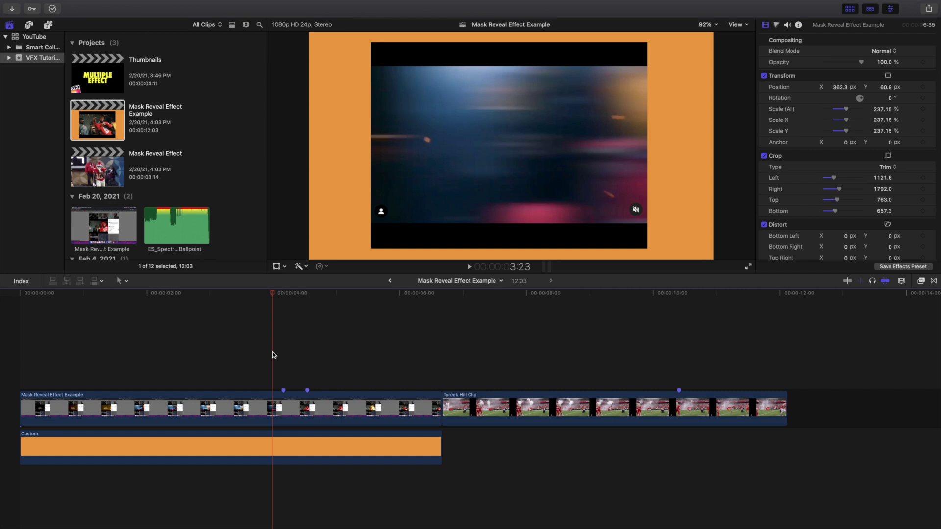
Examine the example's reveal frame by frame, from the motion-blurred shot to the fully outlined performer
{"action": "key", "text": "Right"}
{"action": "key", "text": "Right"}
{"action": "key", "text": "Right"}
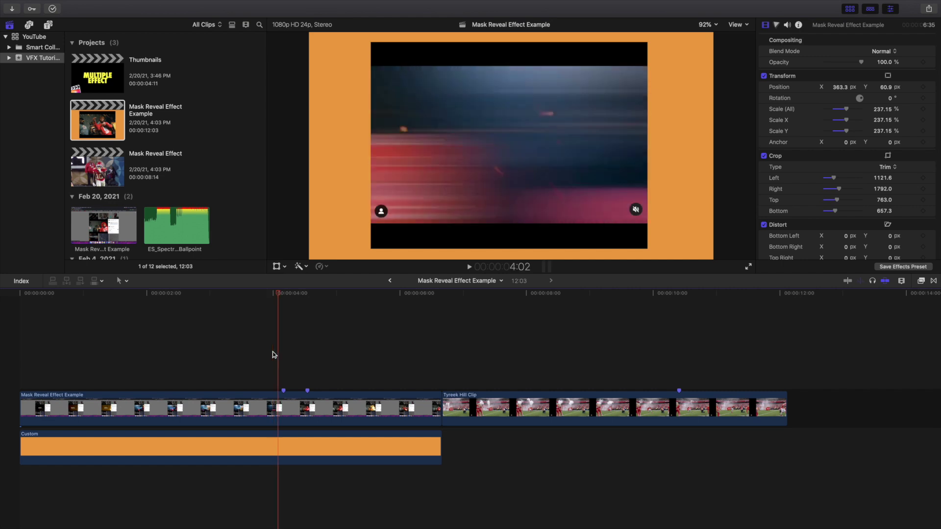
{"action": "key", "text": "Right"}
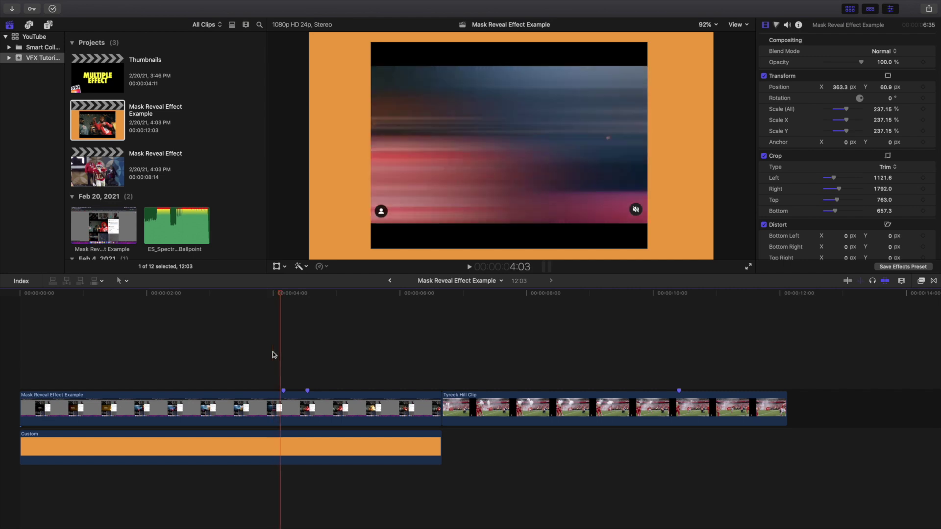
{"action": "key", "text": "Right"}
{"action": "key", "text": "Right"}
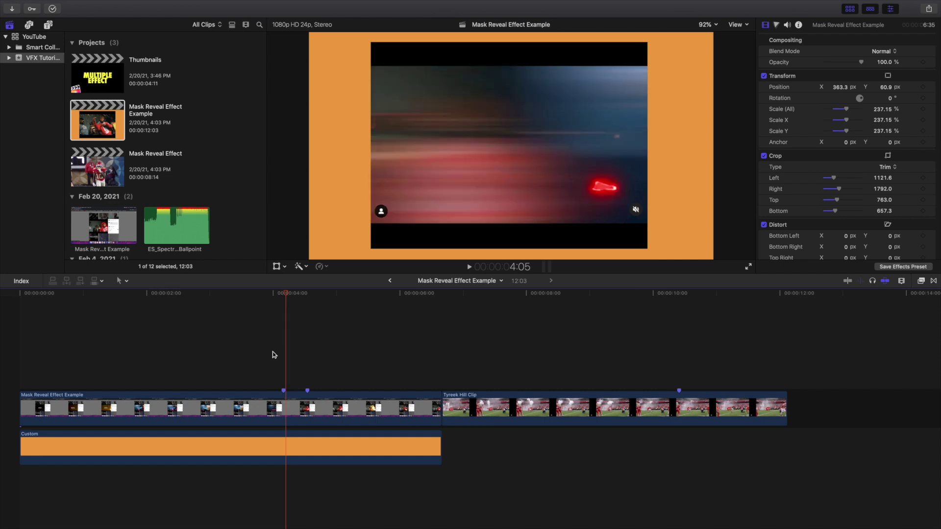
{"action": "key", "text": "Right"}
{"action": "left_click", "coordinate": [272, 352]}
{"action": "key", "text": "Right"}
{"action": "key", "text": "Right"}
{"action": "key", "text": "Right"}
{"action": "key", "text": "Right"}
{"action": "key", "text": "Right"}
{"action": "key", "text": "Right"}
{"action": "key", "text": "Right"}
{"action": "key", "text": "Right"}
{"action": "key", "text": "Right"}
{"action": "key", "text": "Right"}
{"action": "key", "text": "Right"}
{"action": "key", "text": "Right"}
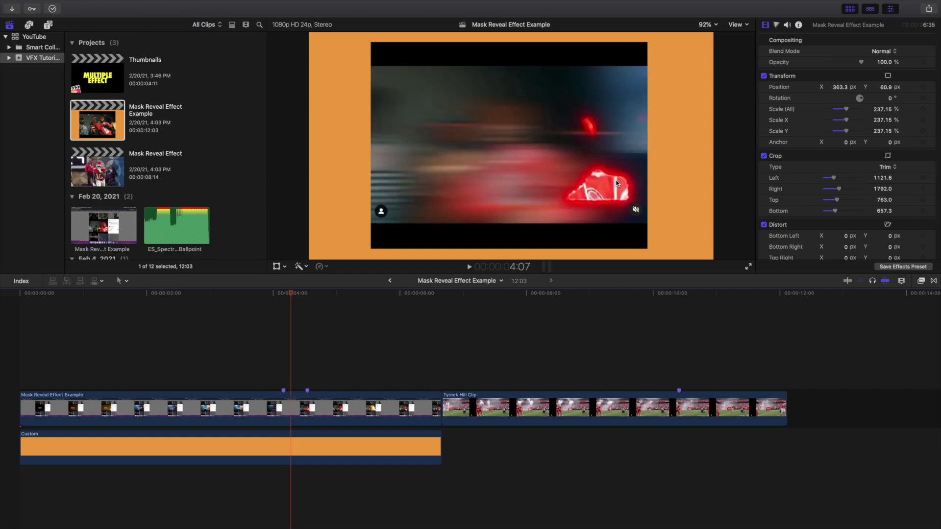
{"action": "key", "text": "Right"}
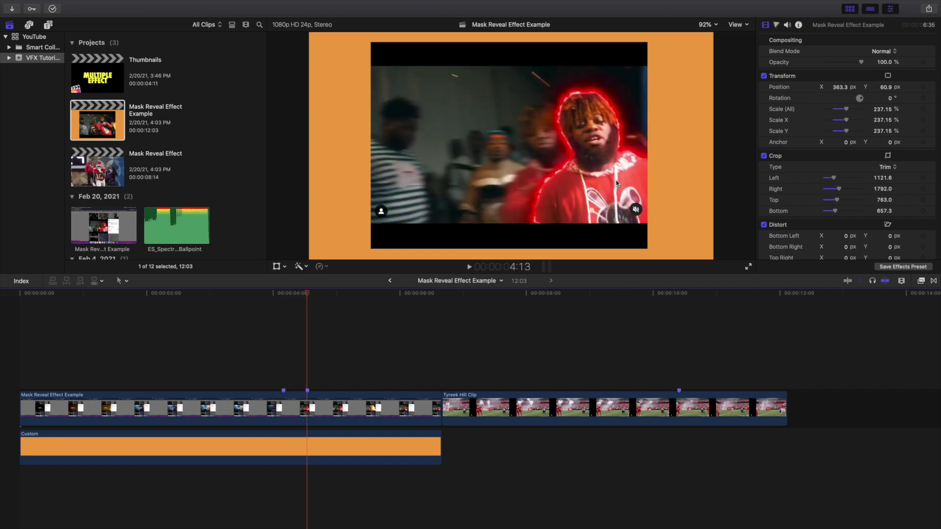
Reopen the Mask Reveal Effect project and examine the stacked Draw Mask and Glow Effect clips above the end of 1st Clip
{"action": "double_click", "coordinate": [111, 166]}
{"action": "scroll", "coordinate": [15, 360], "scroll_direction": "up", "scroll_amount": 2}
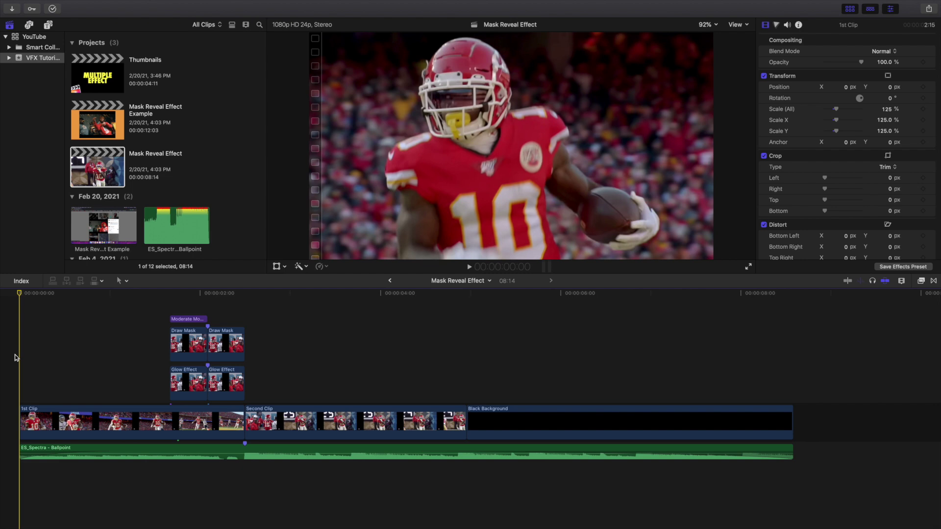
{"action": "key", "text": "super+equal"}
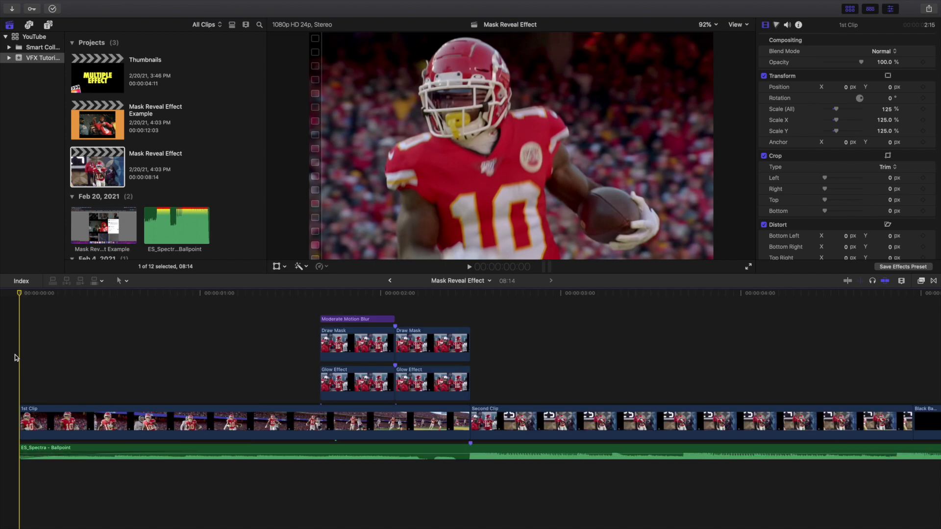
{"action": "key", "text": "super+equal"}
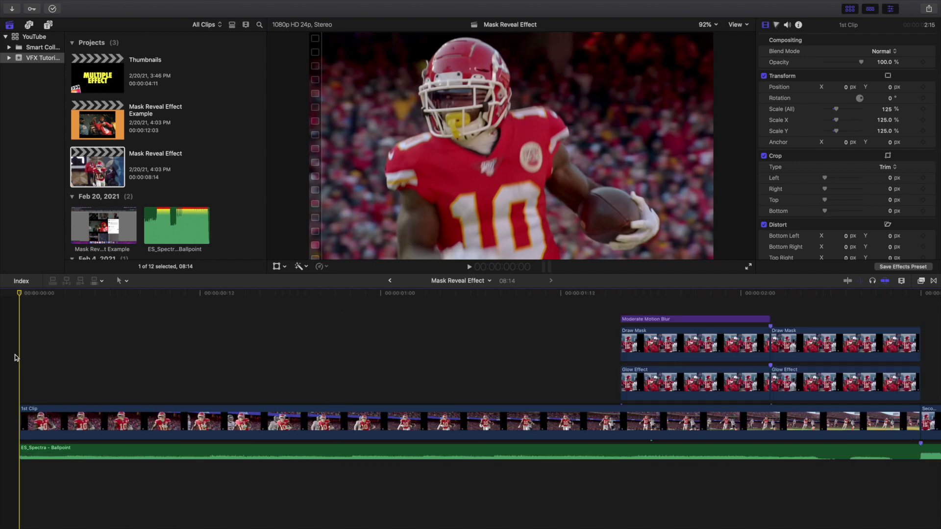
{"action": "scroll", "coordinate": [205, 376], "scroll_direction": "right", "scroll_amount": 10}
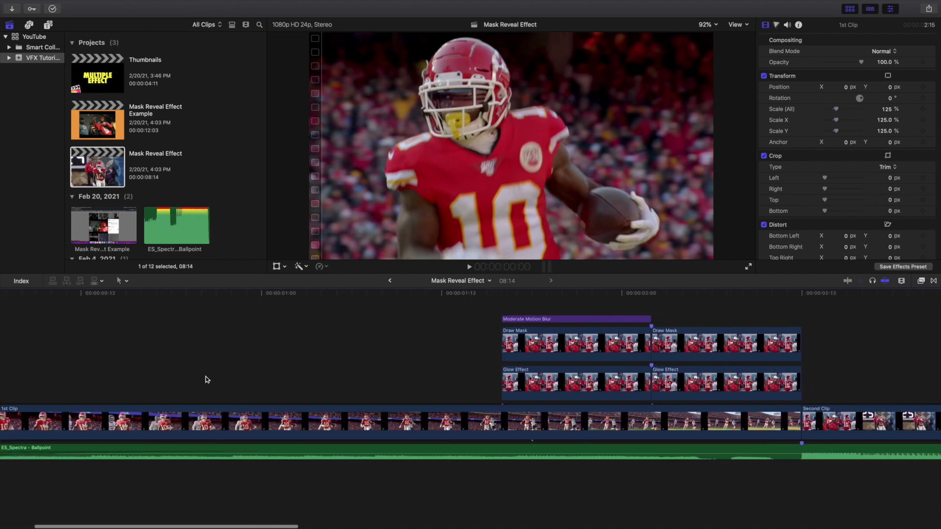
{"action": "left_click", "coordinate": [247, 293]}
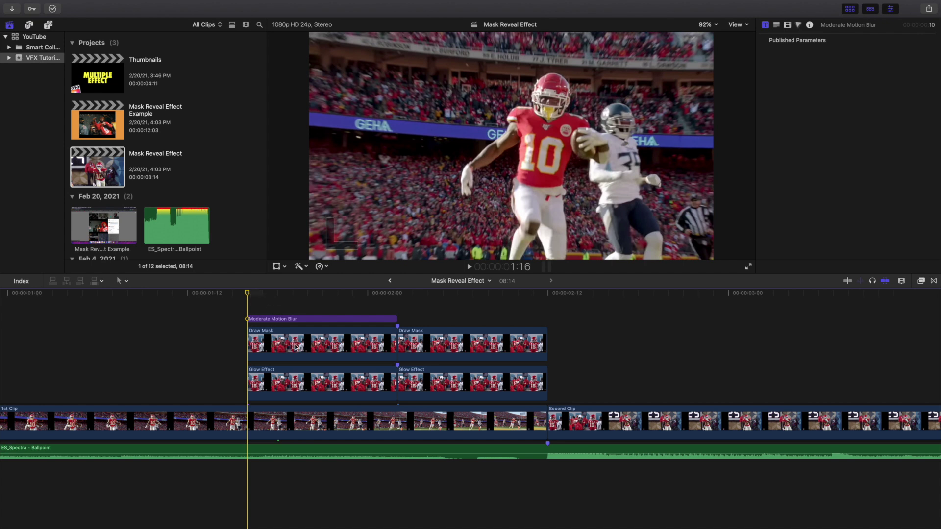
{"action": "left_click", "coordinate": [426, 316]}
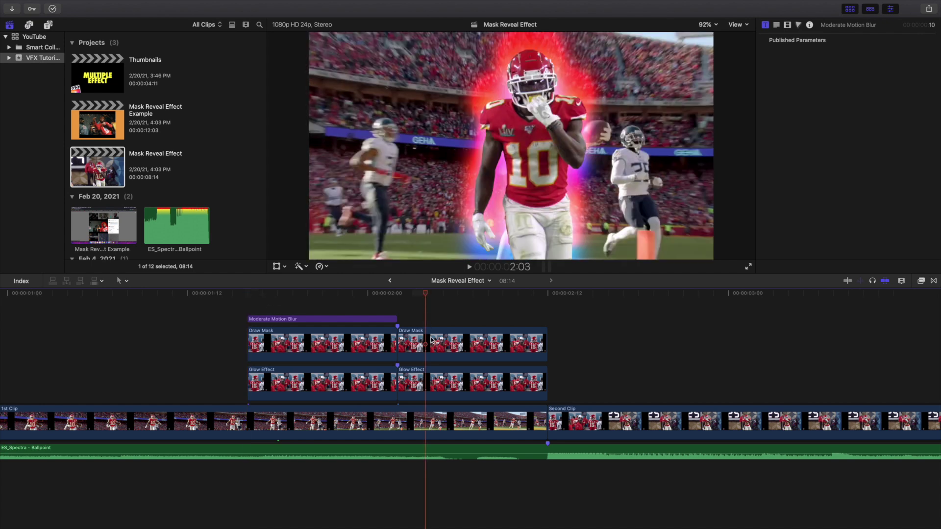
{"action": "left_click", "coordinate": [443, 344]}
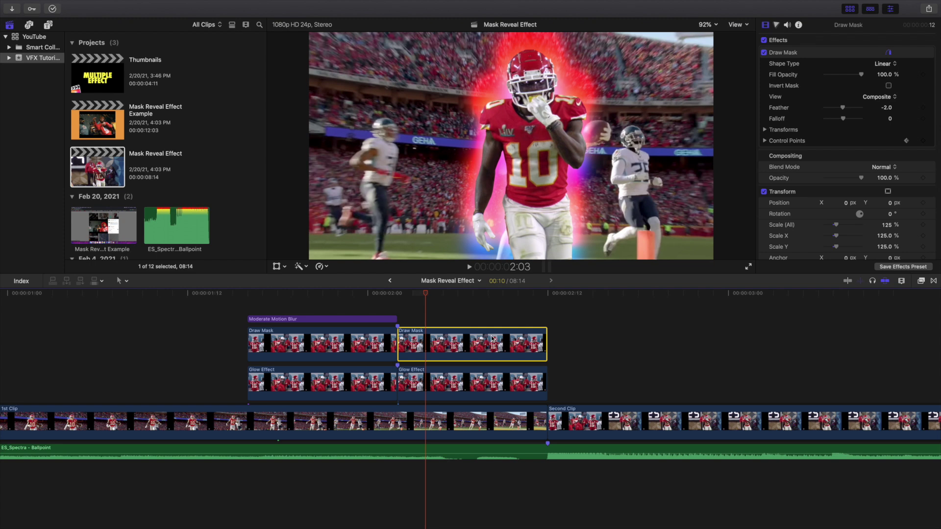
Compare the frames just before and after the cut from 1st Clip to Second Clip
{"action": "left_click", "coordinate": [548, 318]}
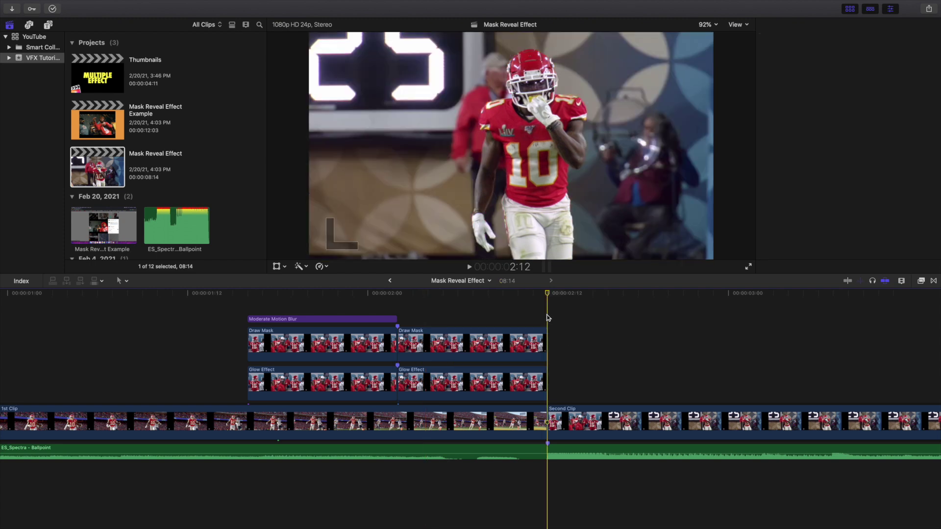
{"action": "key", "text": "Left"}
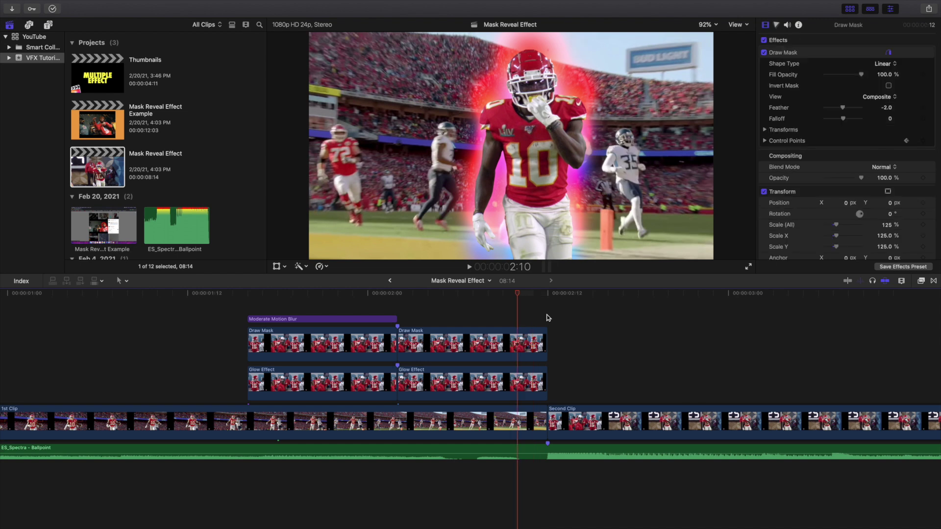
{"action": "key", "text": "Right"}
{"action": "key", "text": "Right"}
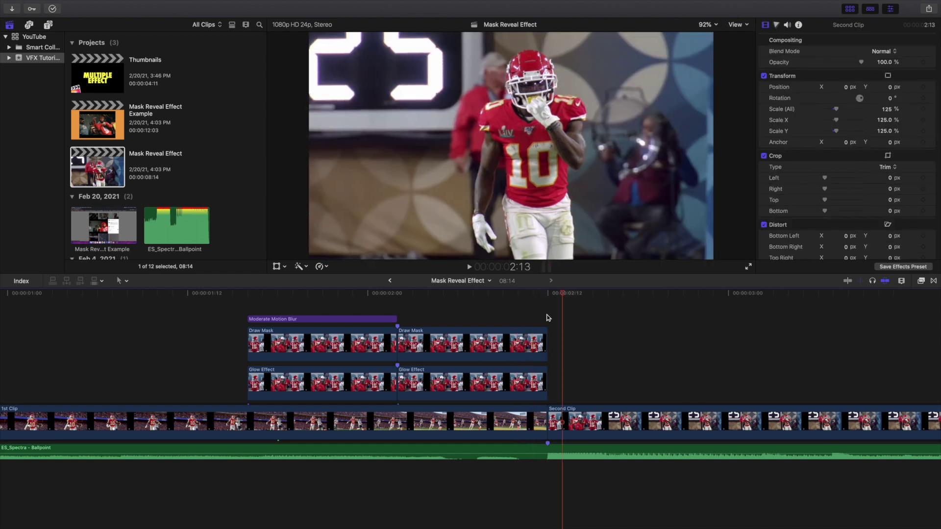
{"action": "key", "text": "Left"}
Inspect the Draw Mask effect settings on both Draw Mask clips, starting from the beginning of the Moderate Motion Blur title
{"action": "left_click", "coordinate": [498, 332]}
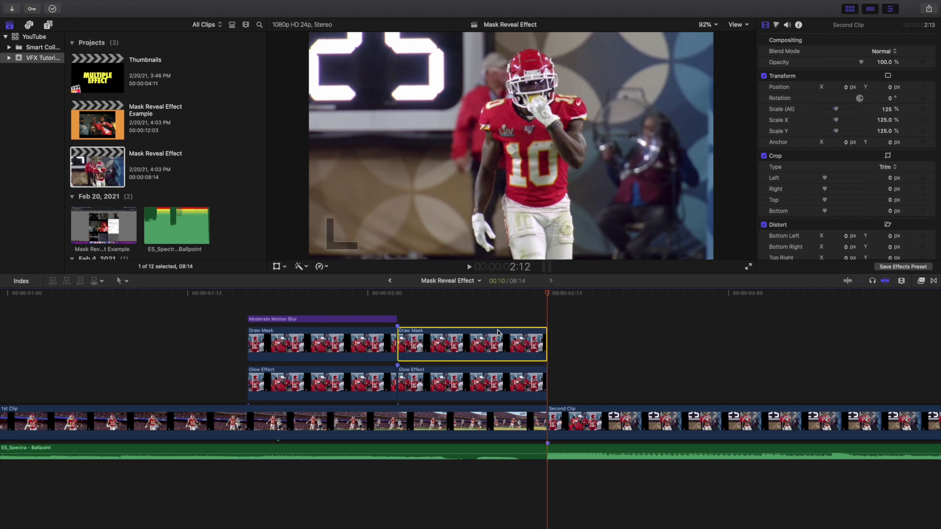
{"action": "left_click", "coordinate": [498, 331]}
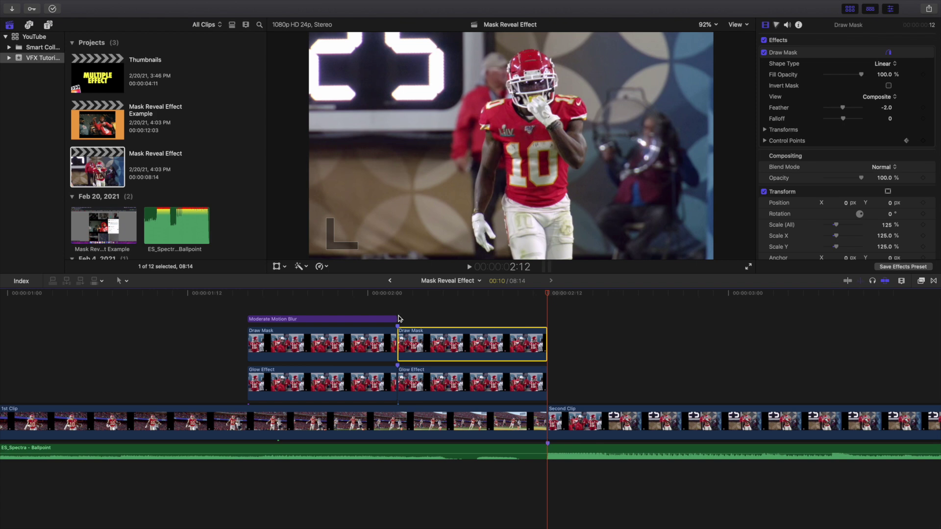
{"action": "left_click", "coordinate": [250, 309]}
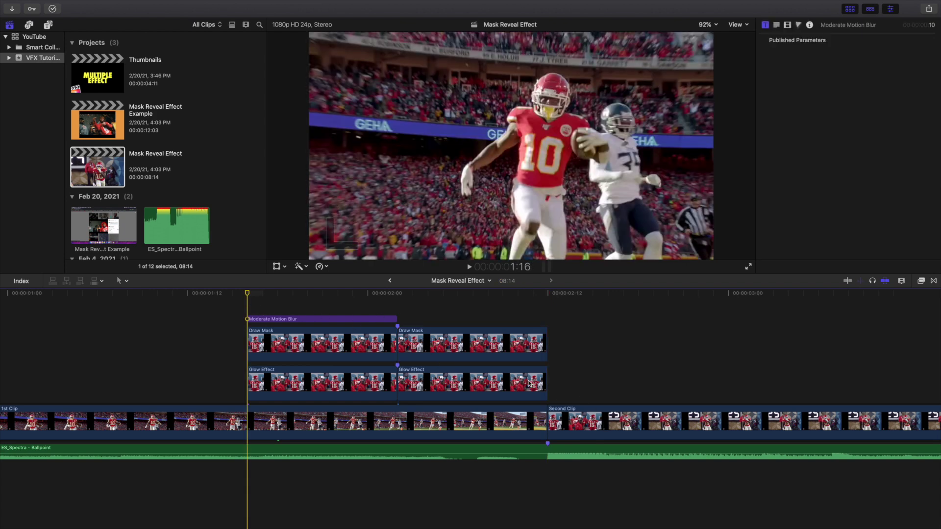
{"action": "left_click", "coordinate": [366, 342]}
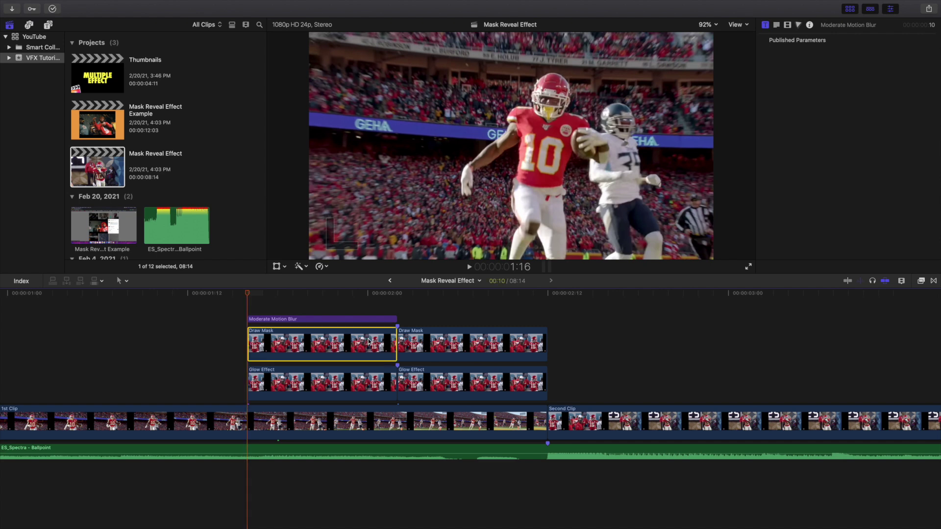
{"action": "left_click", "coordinate": [450, 348]}
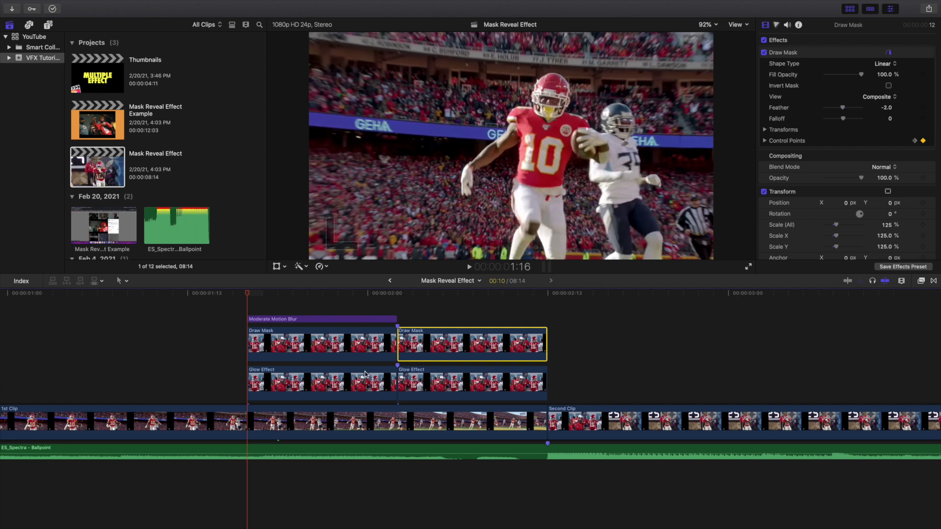
{"action": "left_click", "coordinate": [278, 345]}
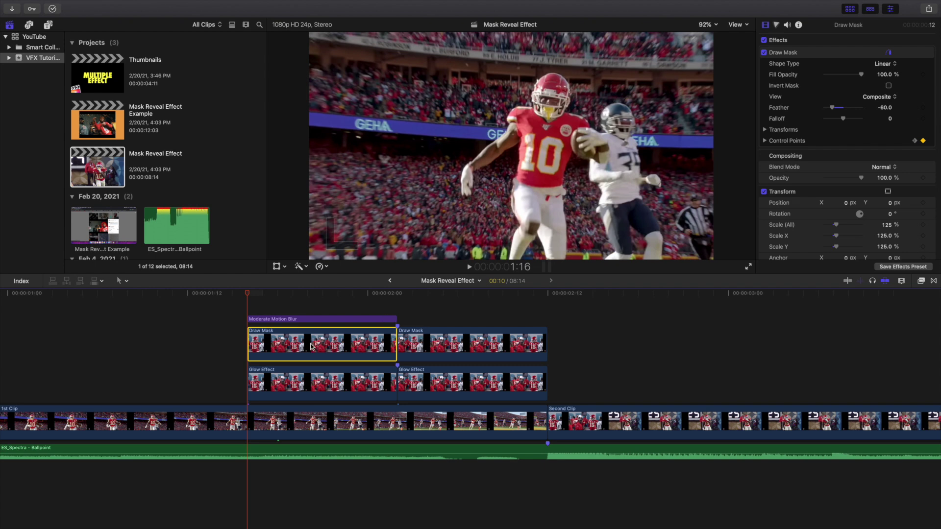
{"action": "left_click", "coordinate": [808, 58]}
{"action": "left_click", "coordinate": [807, 57]}
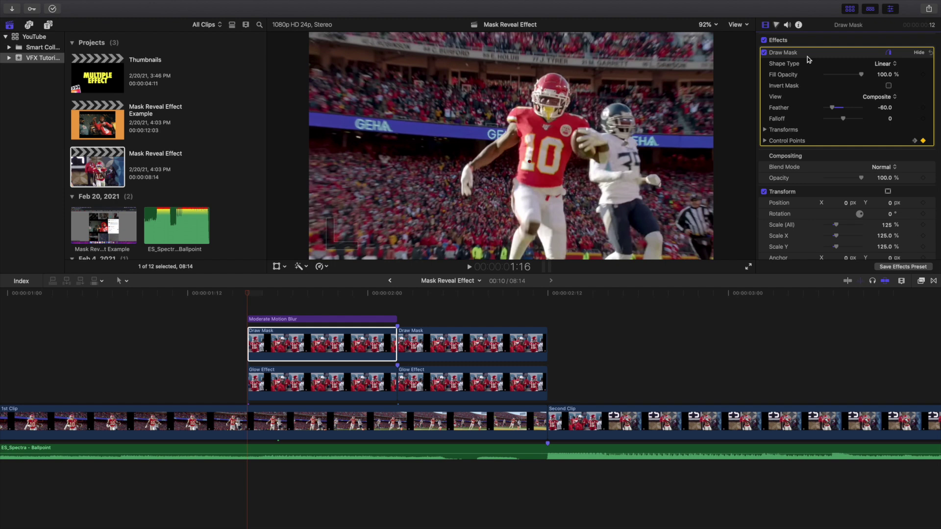
{"action": "left_click", "coordinate": [415, 310]}
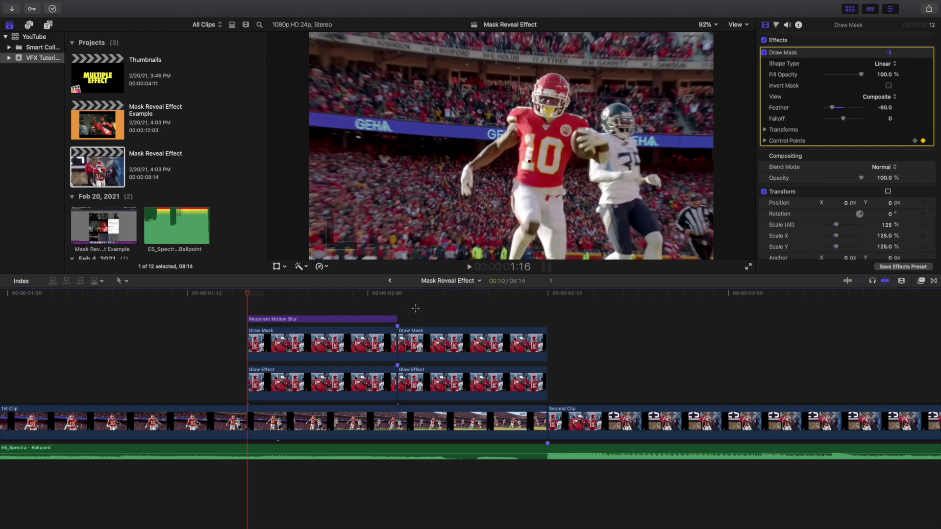
Compare the Draw Mask settings and outline of the second Draw Mask clip with those of the first Draw Mask clip
{"action": "left_click", "coordinate": [415, 336]}
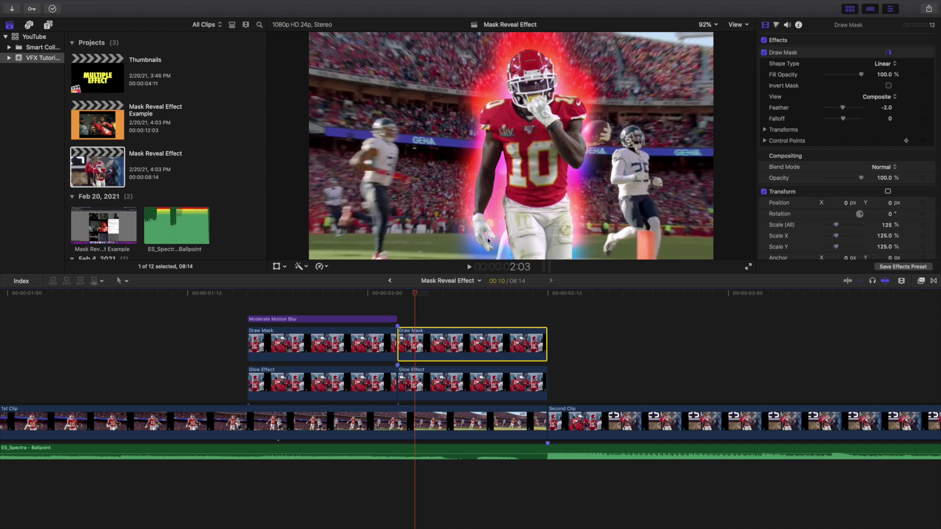
{"action": "left_click", "coordinate": [813, 54]}
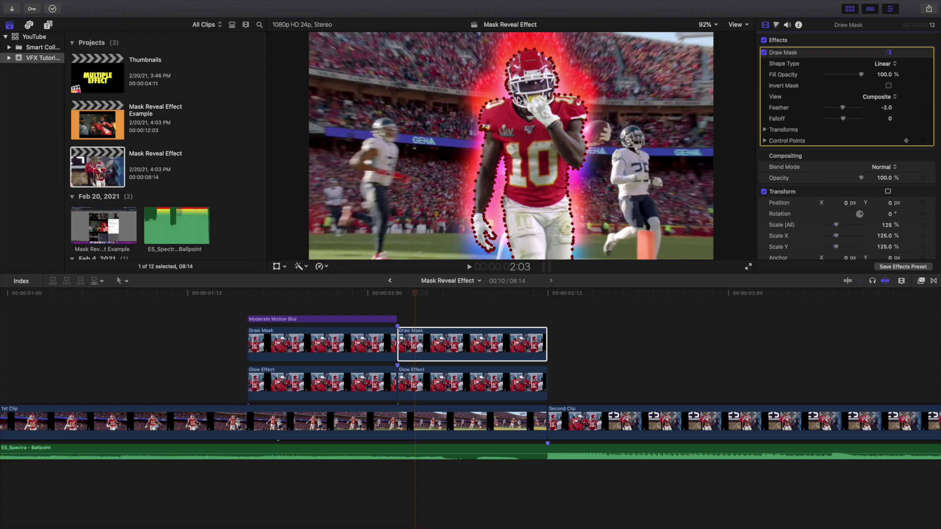
{"action": "left_click", "coordinate": [247, 305]}
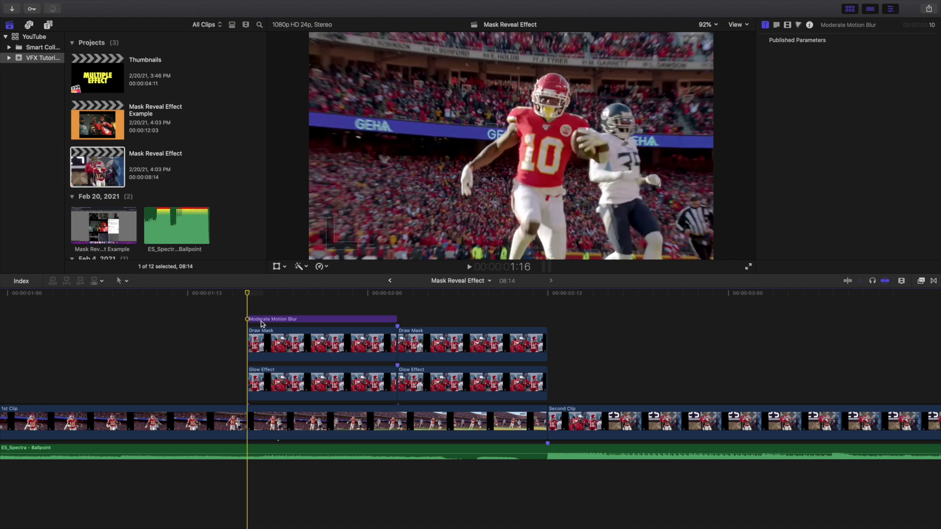
{"action": "left_click", "coordinate": [267, 335]}
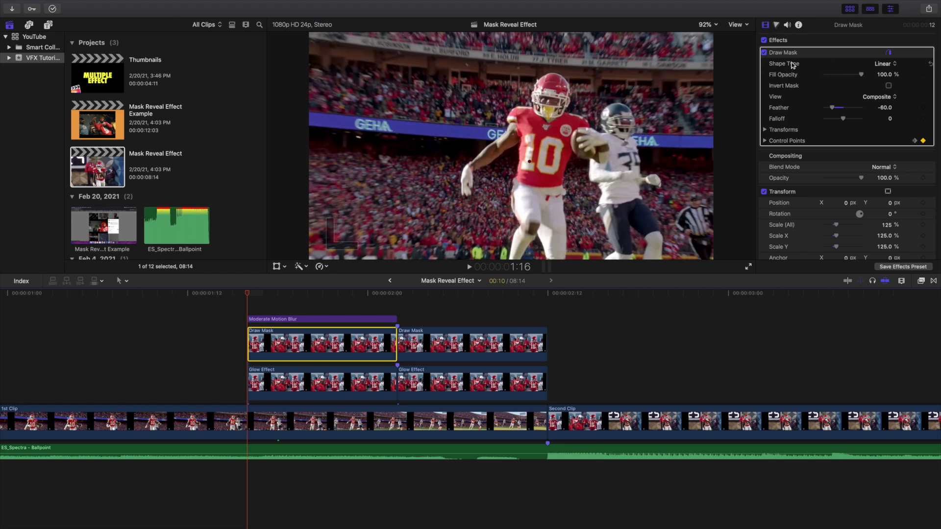
Expand the first clip's mask Transforms and examine the Position, Rotation, Scale and Control Points keyframes between the Moderate Motion Blur title's start and end
{"action": "left_click", "coordinate": [921, 140]}
{"action": "left_click", "coordinate": [765, 129]}
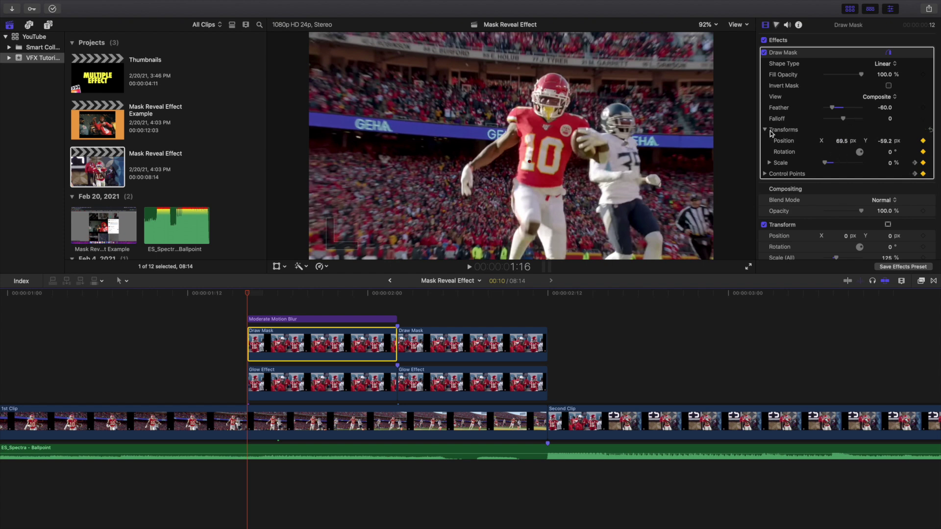
{"action": "left_click", "coordinate": [924, 163]}
{"action": "left_click", "coordinate": [924, 172]}
{"action": "left_click", "coordinate": [396, 310]}
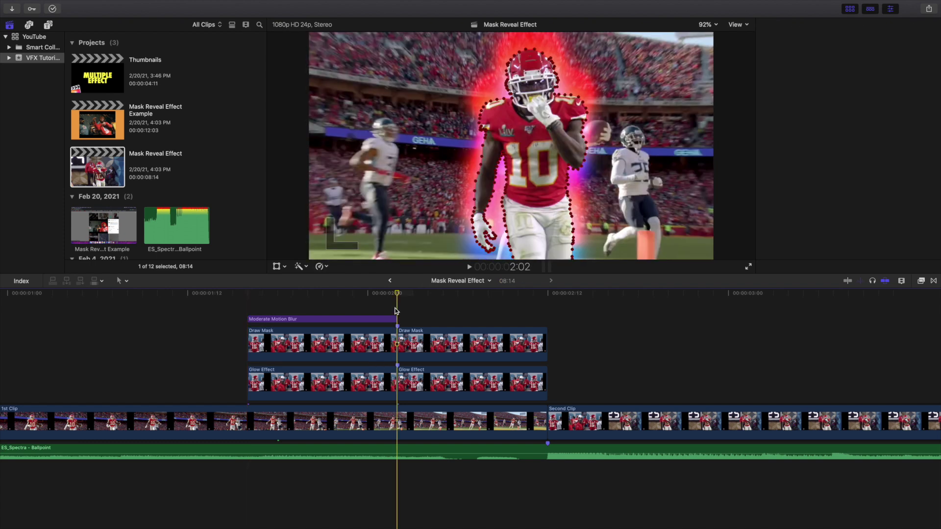
Examine the first Draw Mask clip's Scale keyframes frame by frame from its start to 1:21
{"action": "left_click", "coordinate": [248, 318]}
{"action": "left_click", "coordinate": [287, 347]}
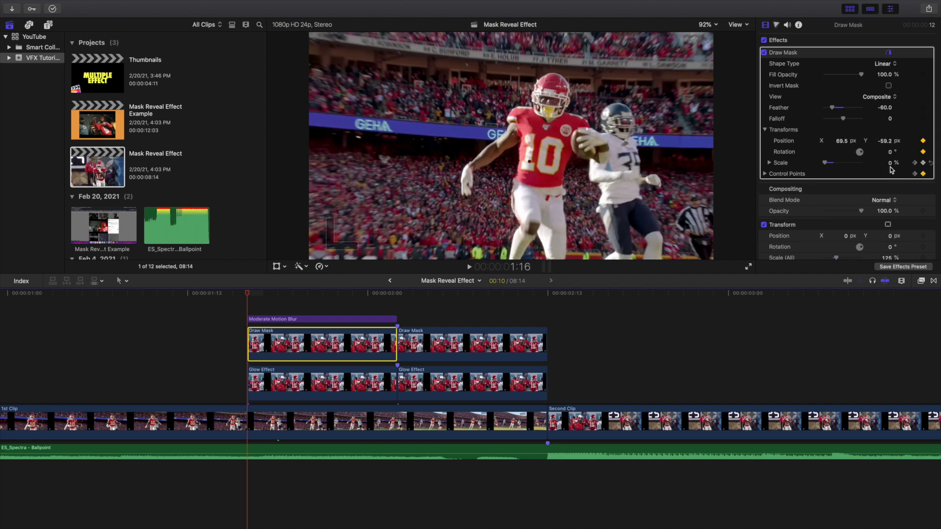
{"action": "key", "text": "Right"}
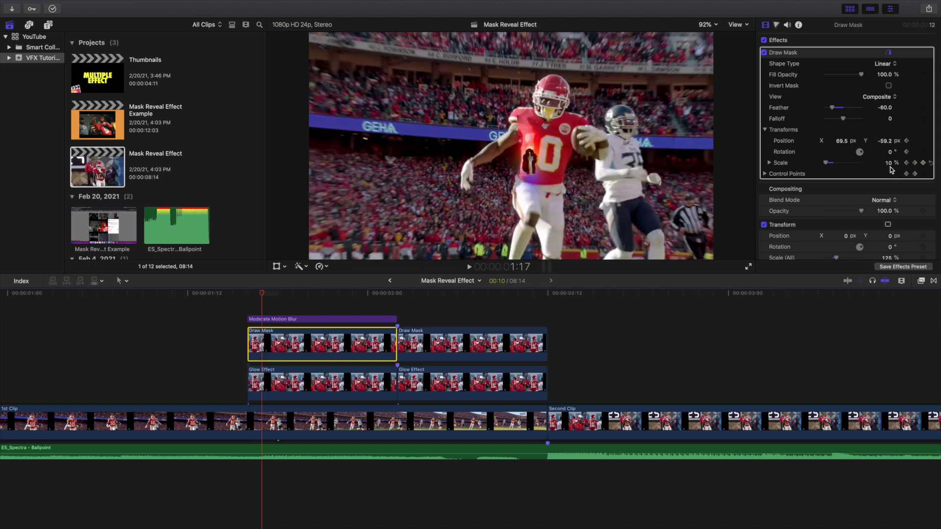
{"action": "key", "text": "Right"}
{"action": "key", "text": "Right"}
{"action": "key", "text": "Right"}
{"action": "key", "text": "Right"}
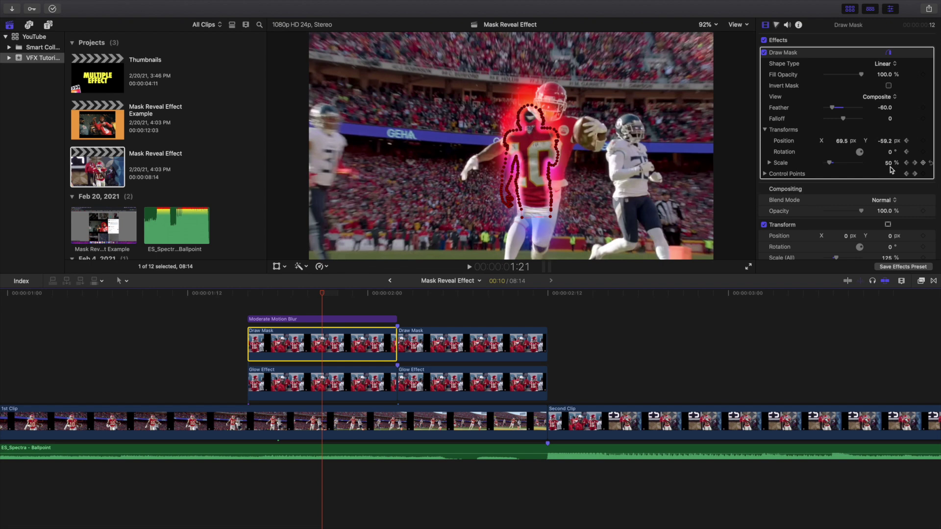
Review the mask's frame-by-frame Scale growth again from the start of the first Draw Mask clip through the cut to the second one
{"action": "left_click", "coordinate": [255, 312]}
{"action": "left_click", "coordinate": [267, 336]}
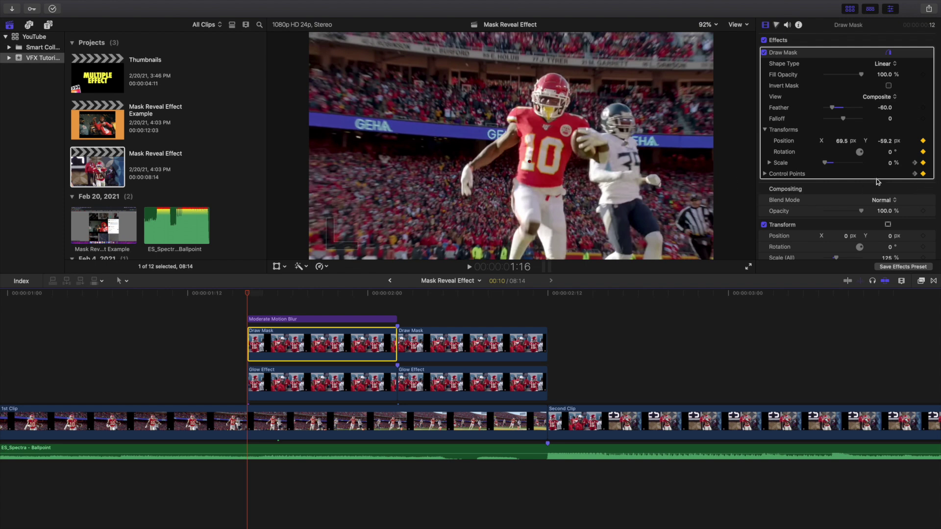
{"action": "key", "text": "Right"}
{"action": "key", "text": "Right"}
{"action": "key", "text": "Right"}
{"action": "key", "text": "Right"}
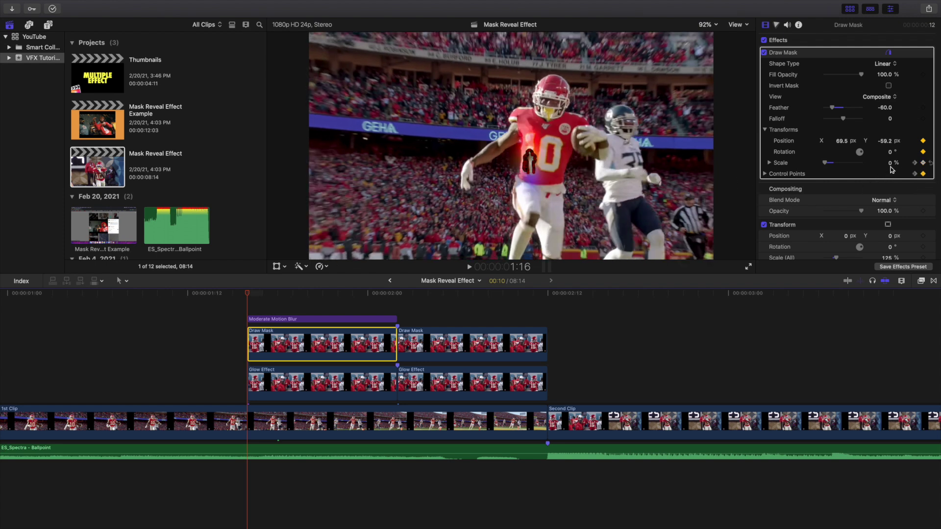
{"action": "key", "text": "Right"}
{"action": "key", "text": "Right"}
{"action": "key", "text": "Right"}
{"action": "key", "text": "Right"}
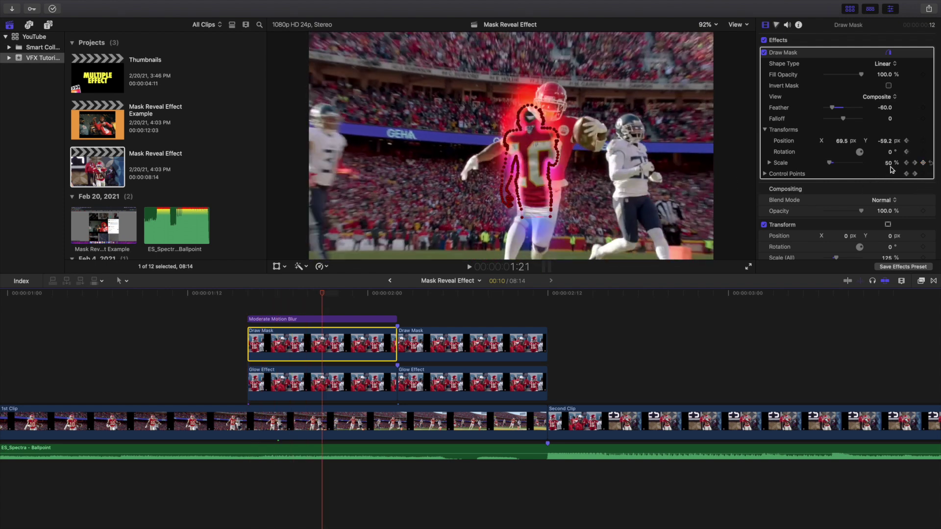
{"action": "key", "text": "Right"}
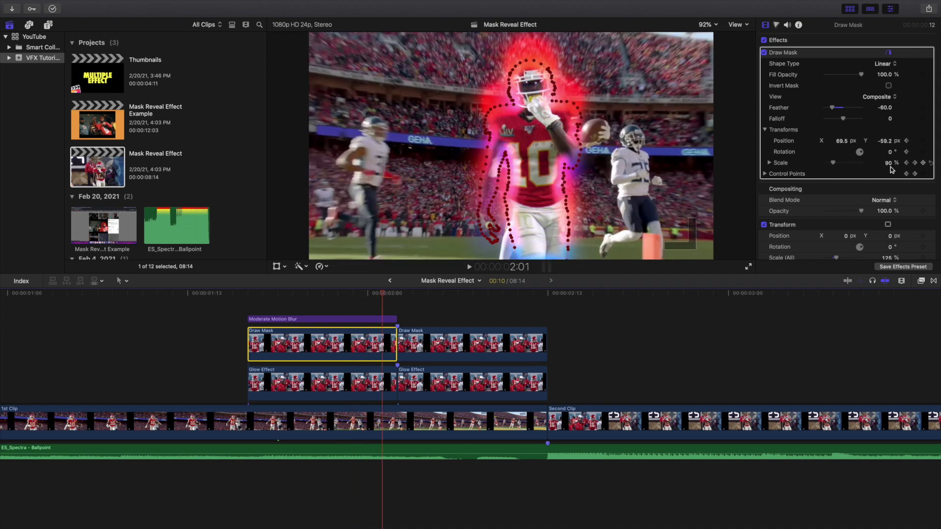
{"action": "key", "text": "Right"}
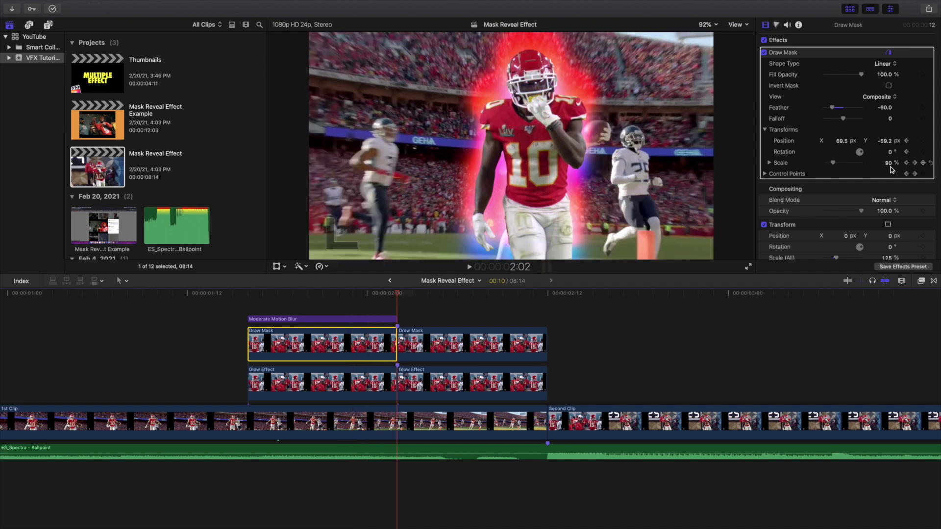
{"action": "key", "text": "Left"}
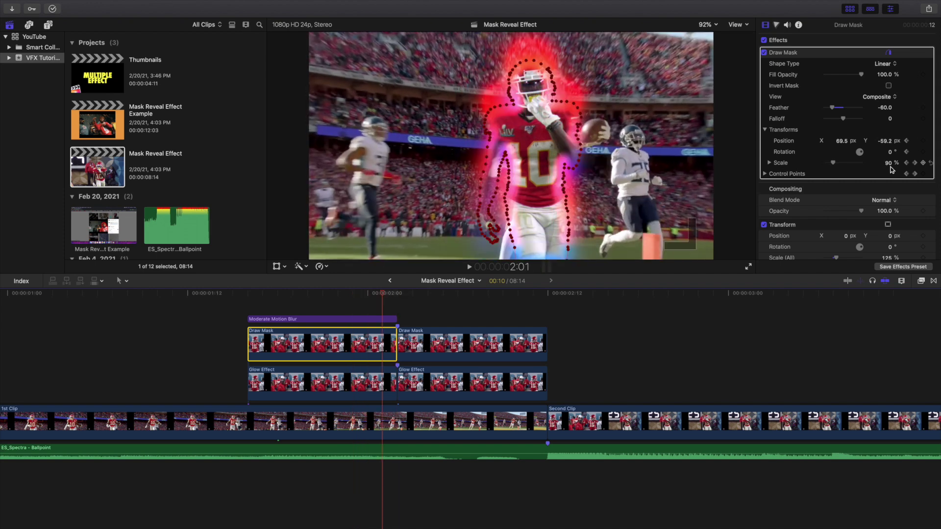
{"action": "key", "text": "Right"}
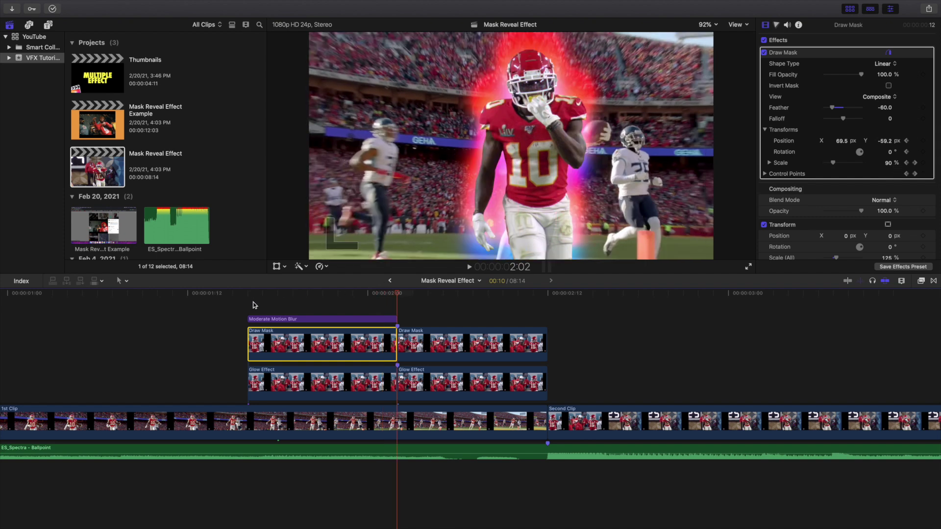
Set the mask's Feather to 0 on the first Draw Mask clip
{"action": "left_click", "coordinate": [252, 304]}
{"action": "left_click", "coordinate": [248, 319]}
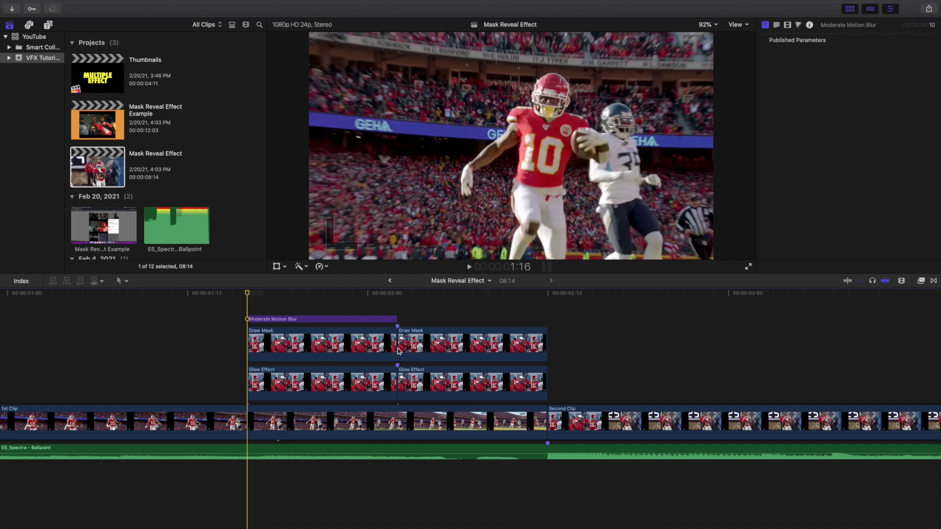
{"action": "left_click", "coordinate": [324, 346]}
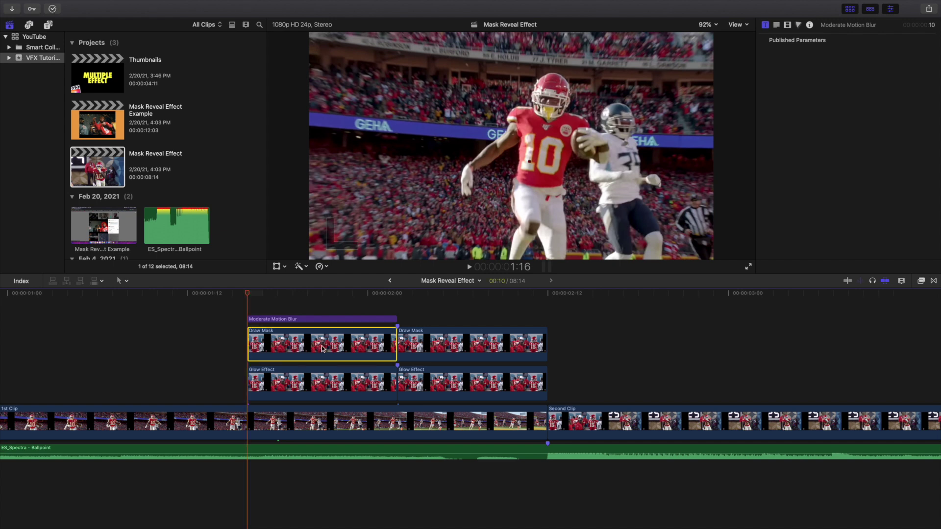
{"action": "left_click", "coordinate": [324, 342]}
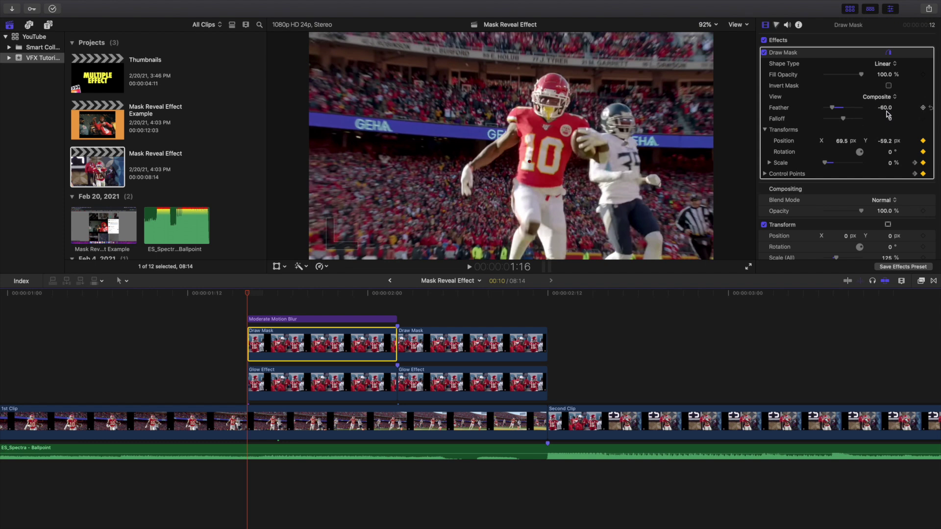
{"action": "left_click", "coordinate": [885, 107]}
{"action": "type", "text": "0"}
{"action": "key", "text": "Return"}
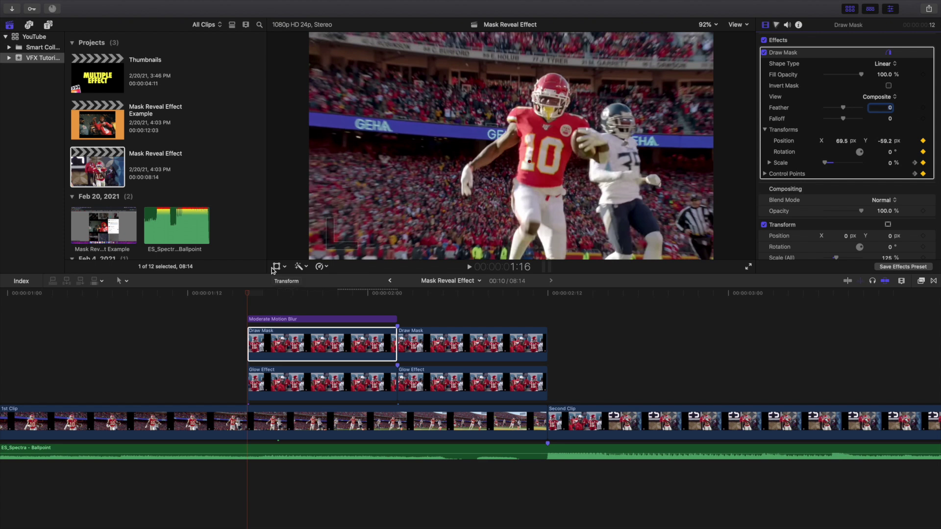
Play the reveal twice from the start of the Moderate Motion Blur title and examine the mask edge at 1:23
{"action": "left_click", "coordinate": [249, 307]}
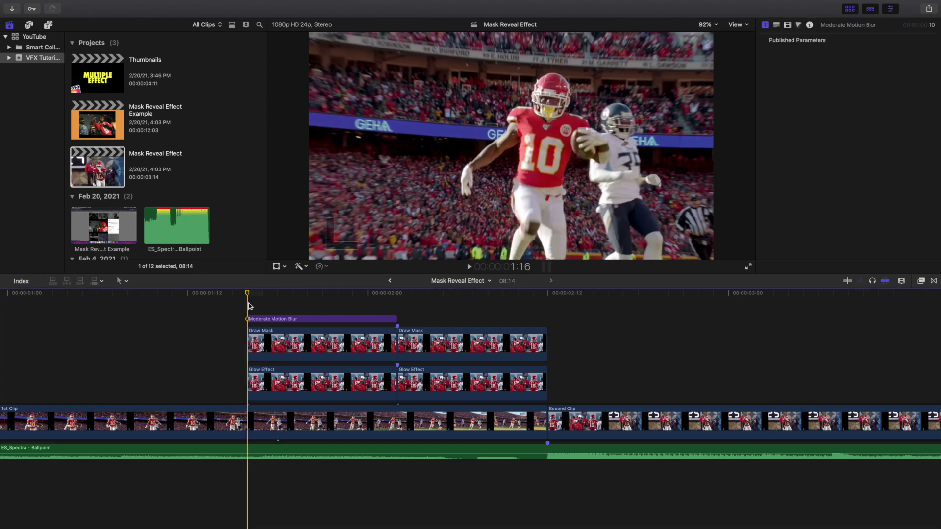
{"action": "key", "text": "space"}
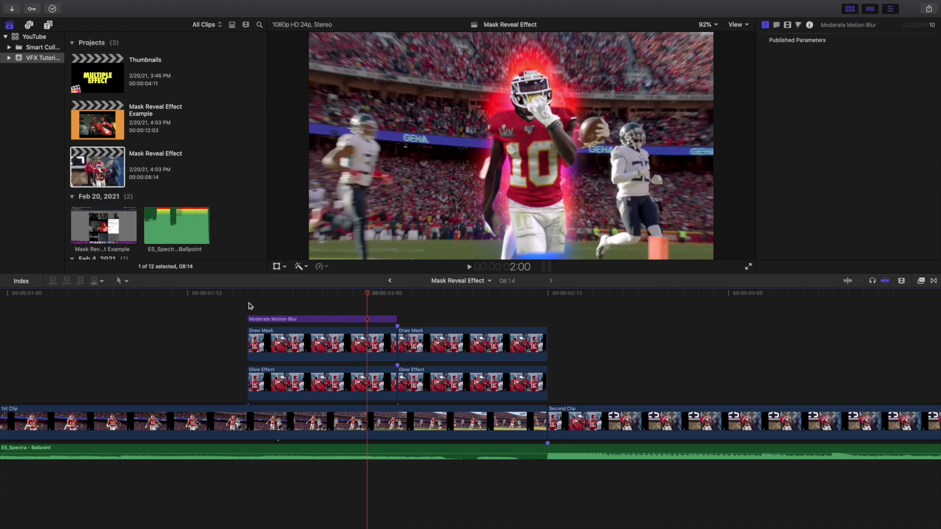
{"action": "key", "text": "Left"}
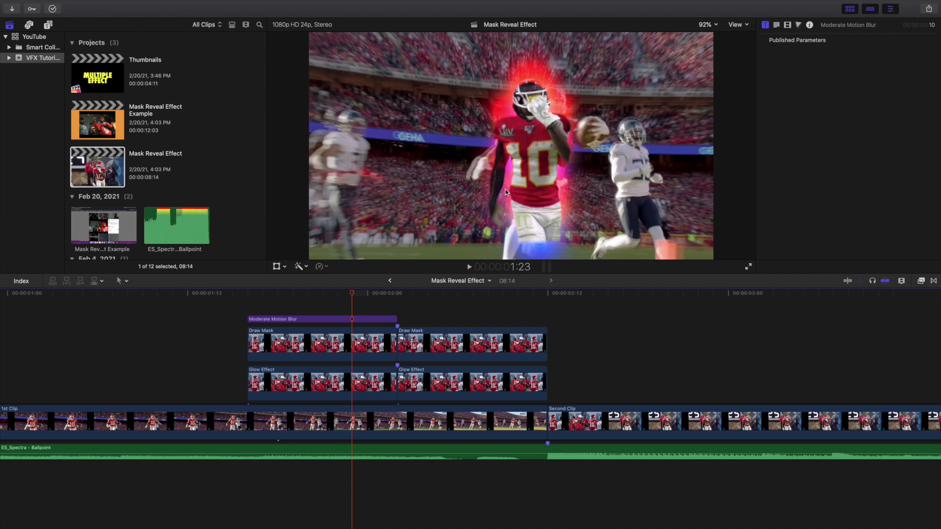
{"action": "left_click", "coordinate": [253, 305]}
{"action": "key", "text": "space"}
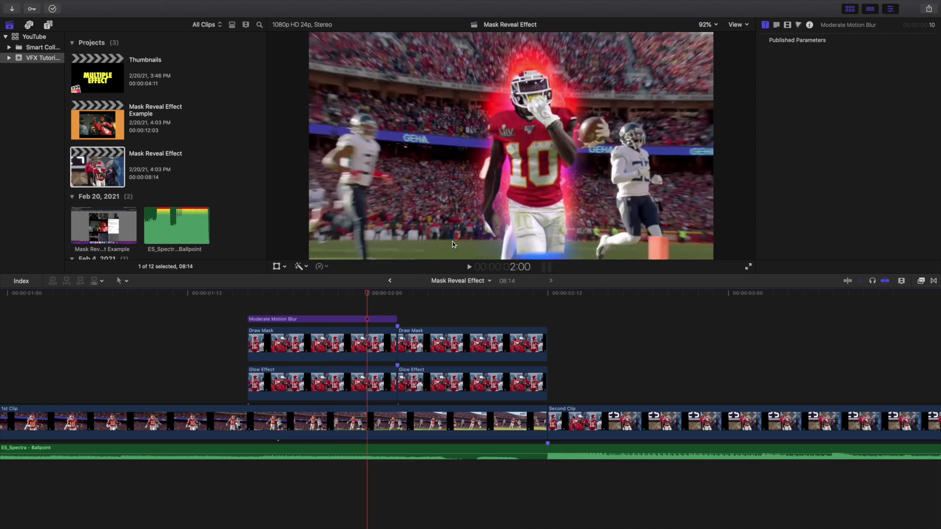
{"action": "key", "text": "Left"}
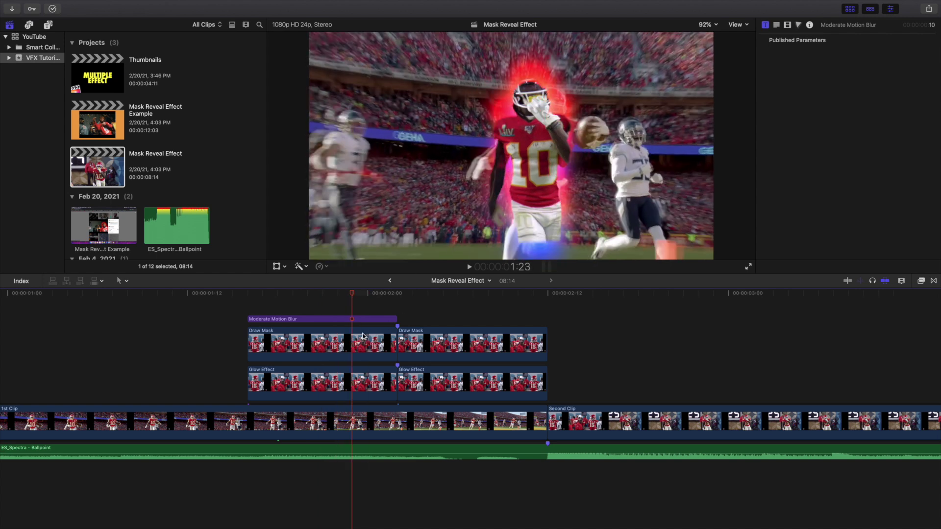
Set the first Draw Mask clip's Feather to -60 and delete the marker on that clip at 1:23
{"action": "left_click", "coordinate": [359, 336]}
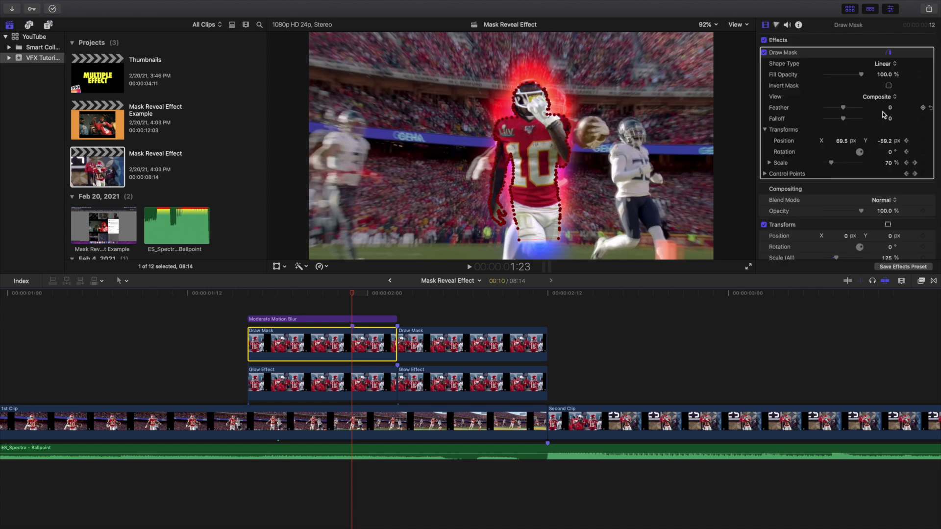
{"action": "left_click", "coordinate": [891, 108]}
{"action": "type", "text": "-60"}
{"action": "key", "text": "Return"}
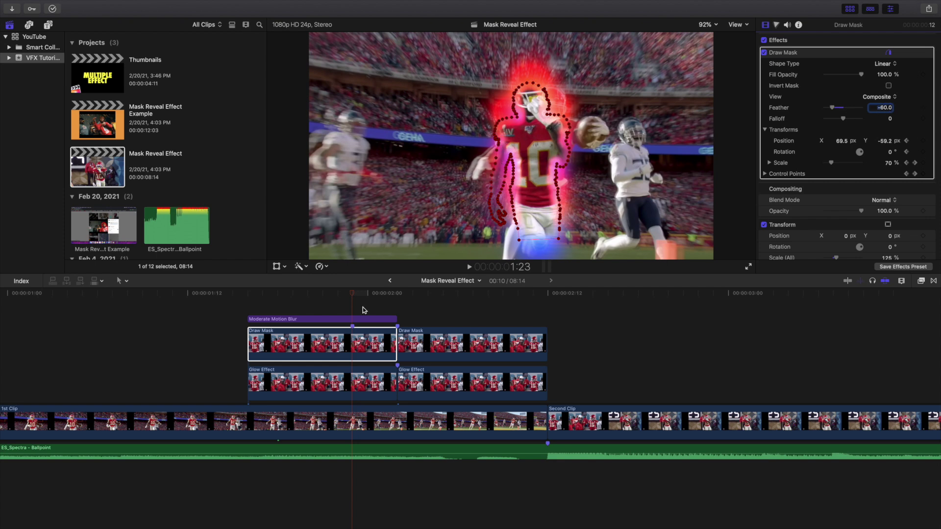
{"action": "right_click", "coordinate": [353, 326]}
{"action": "left_click", "coordinate": [369, 395]}
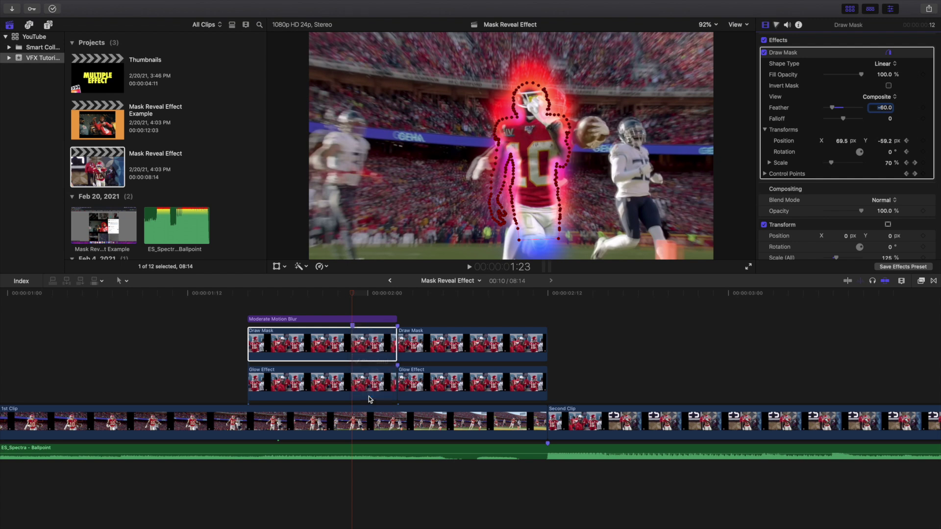
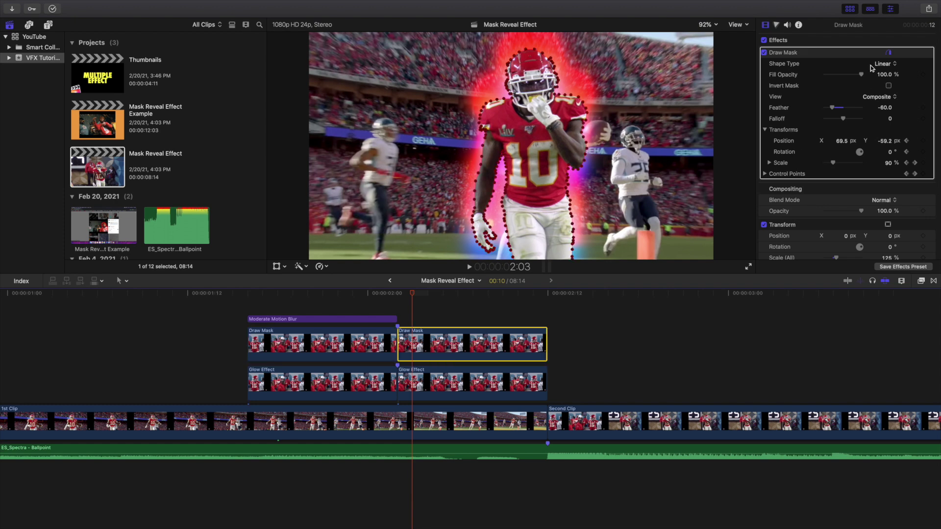
Check the second Draw Mask clip's Feather and examine the Color Board color, saturation and exposure on the second Glow Effect clip
{"action": "left_click_drag", "start_coordinate": [876, 106], "coordinate": [886, 109]}
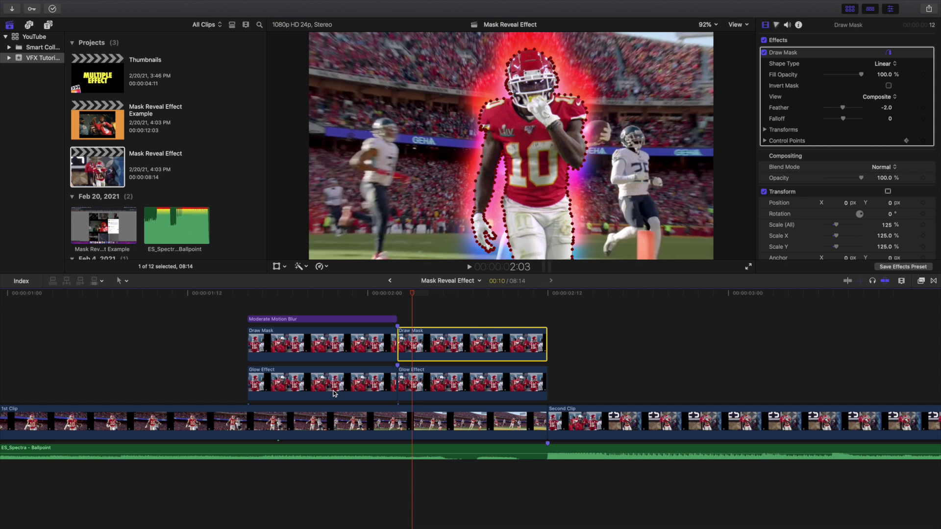
{"action": "left_click", "coordinate": [420, 386]}
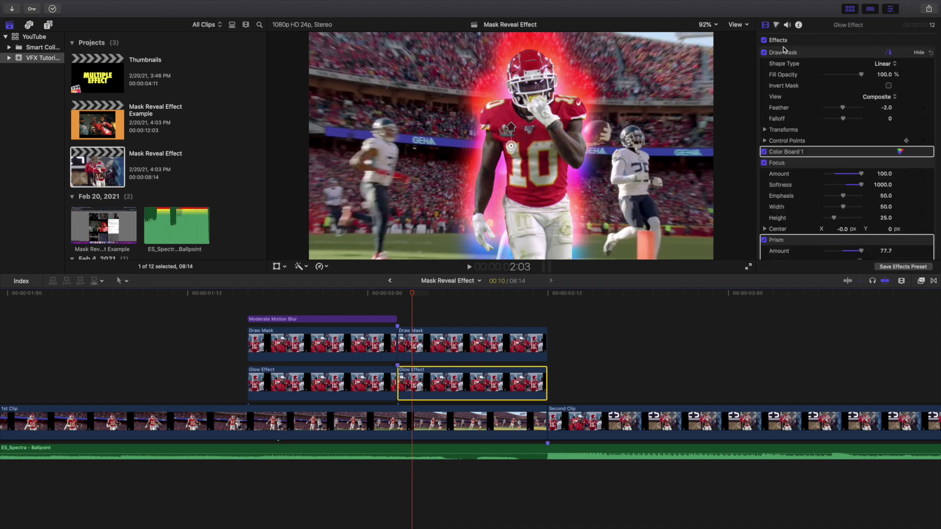
{"action": "left_click", "coordinate": [776, 24]}
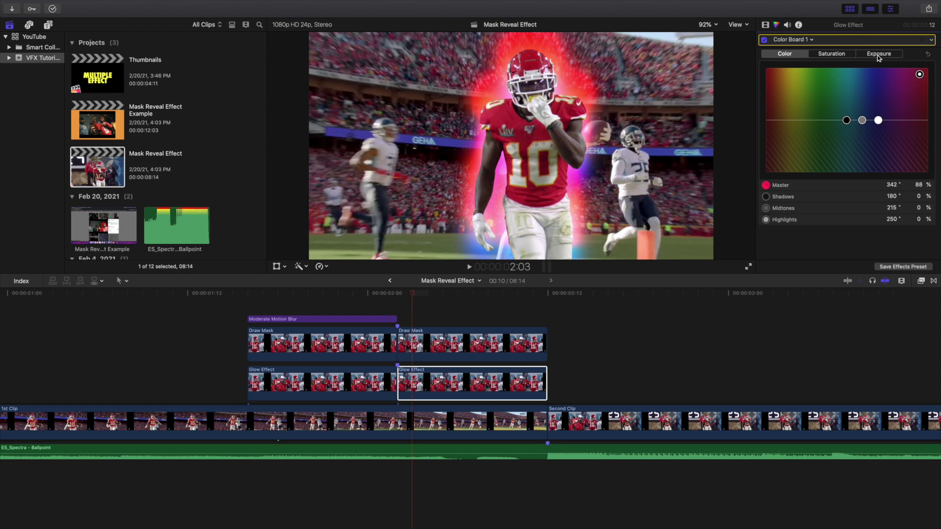
{"action": "left_click", "coordinate": [882, 56]}
{"action": "left_click", "coordinate": [837, 57]}
{"action": "left_click", "coordinate": [786, 58]}
{"action": "left_click", "coordinate": [766, 25]}
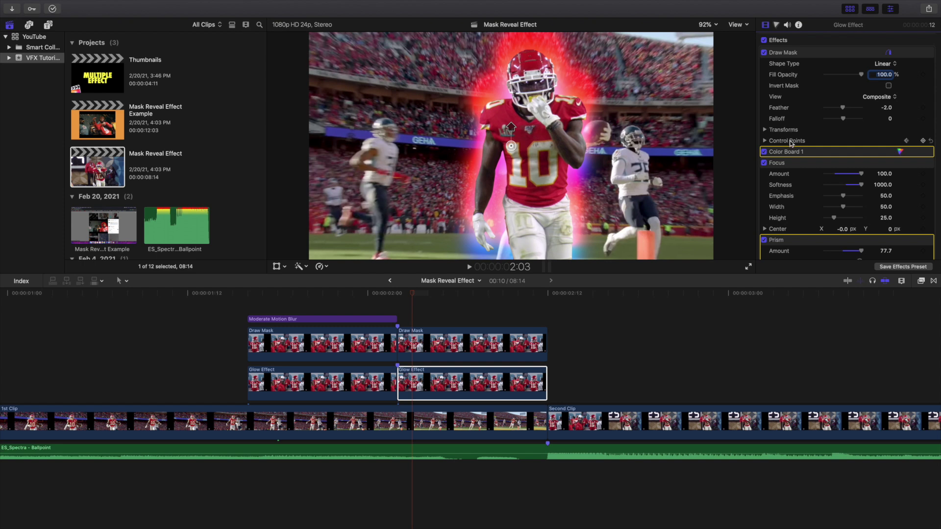
Toggle the Focus and Prism effects off and on for the second Glow Effect clip and compare the glow around the player
{"action": "scroll", "coordinate": [782, 132], "scroll_direction": "down", "scroll_amount": 3}
{"action": "left_click", "coordinate": [764, 101]}
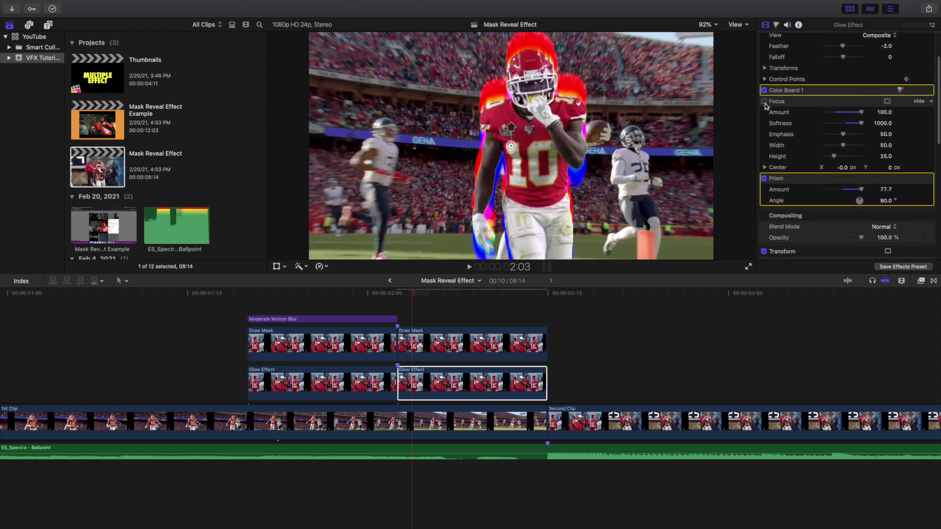
{"action": "left_click", "coordinate": [764, 102]}
{"action": "left_click", "coordinate": [764, 178]}
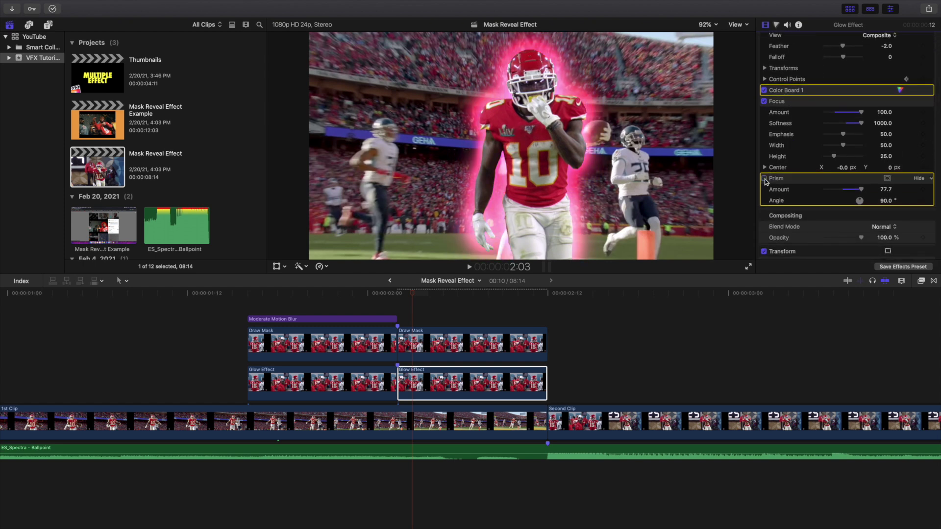
{"action": "scroll", "coordinate": [766, 182], "scroll_direction": "down", "scroll_amount": 1}
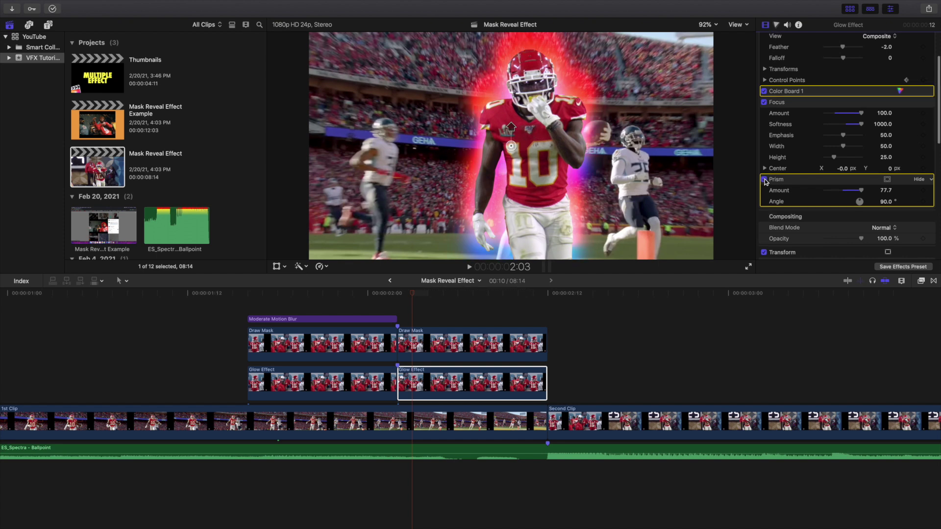
{"action": "left_click", "coordinate": [765, 178]}
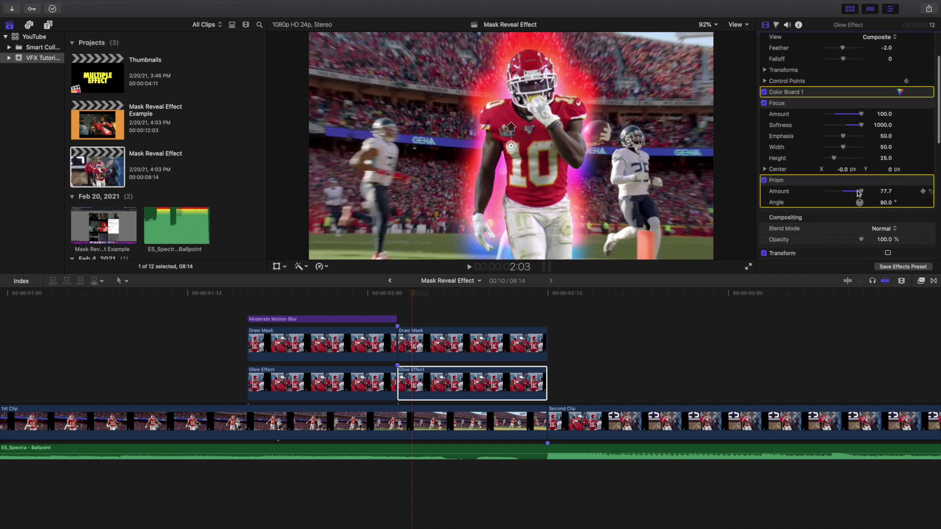
Select the first Glow Effect clip at 1:16 and examine its effects, Draw Mask feather and mask transform keyframes
{"action": "left_click", "coordinate": [250, 319]}
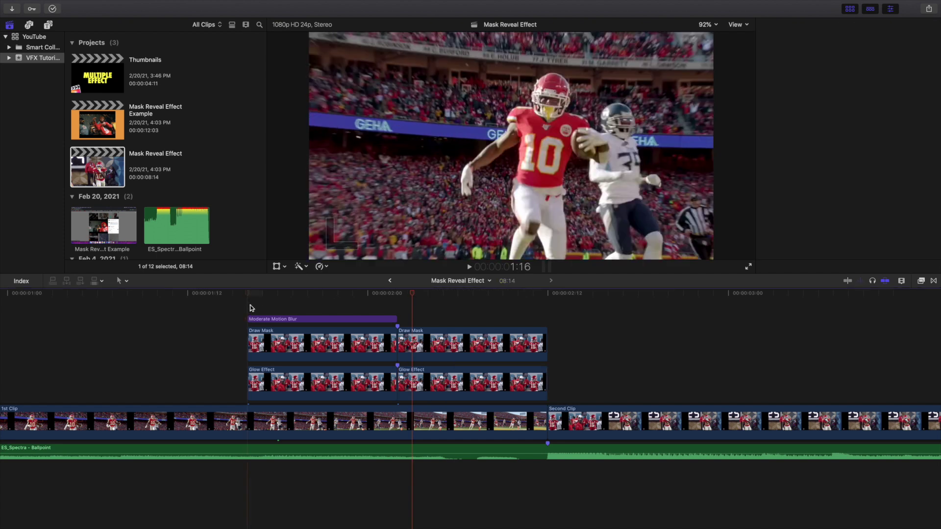
{"action": "left_click", "coordinate": [288, 386]}
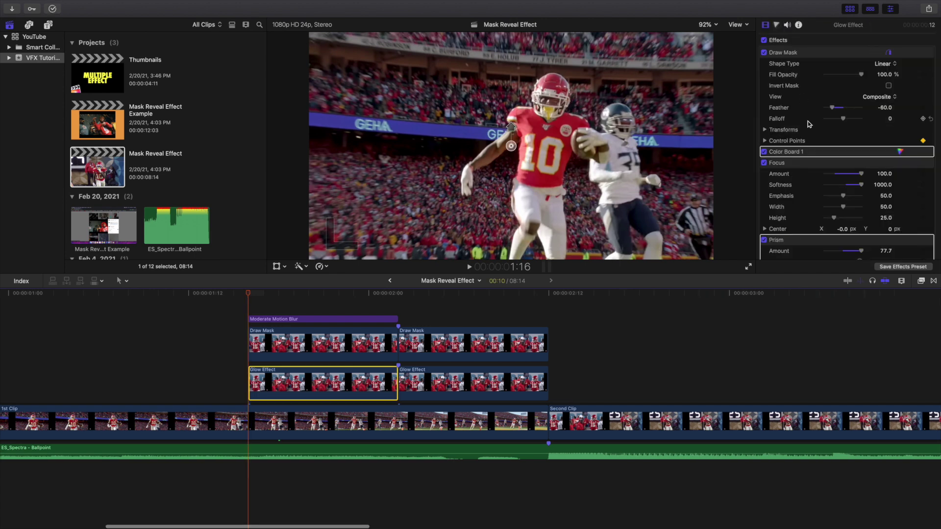
{"action": "scroll", "coordinate": [809, 142], "scroll_direction": "down", "scroll_amount": 3}
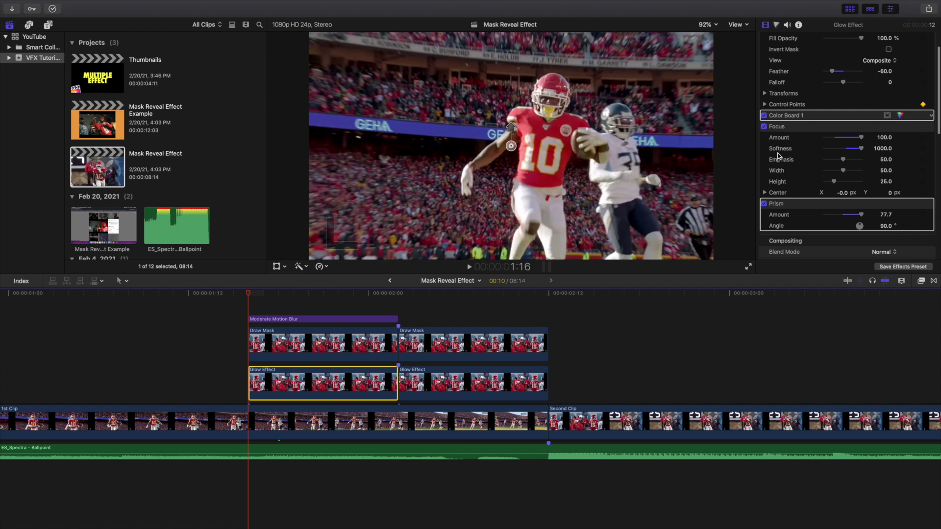
{"action": "scroll", "coordinate": [833, 142], "scroll_direction": "up", "scroll_amount": 3}
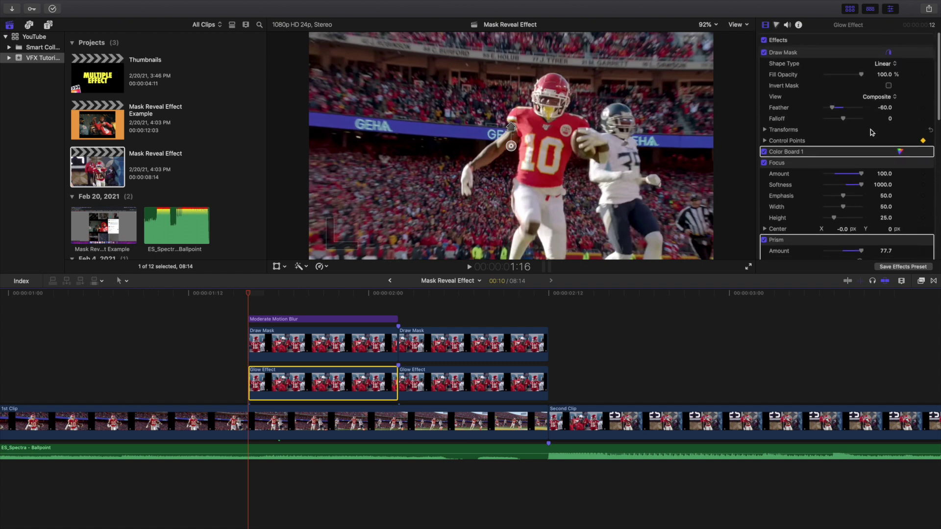
{"action": "left_click", "coordinate": [766, 130]}
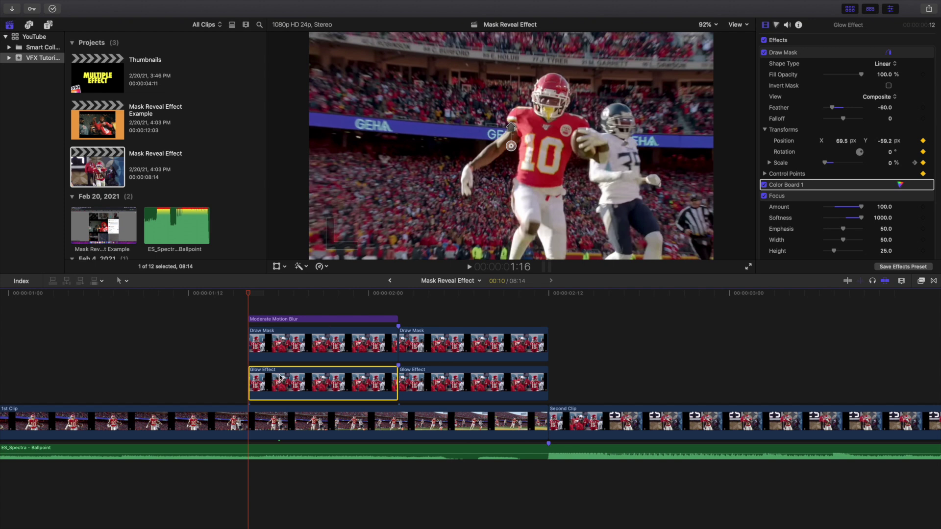
Play the reveal from the start of the Moderate Motion Blur title to check the first Glow Effect clip's growth
{"action": "key", "text": "space"}
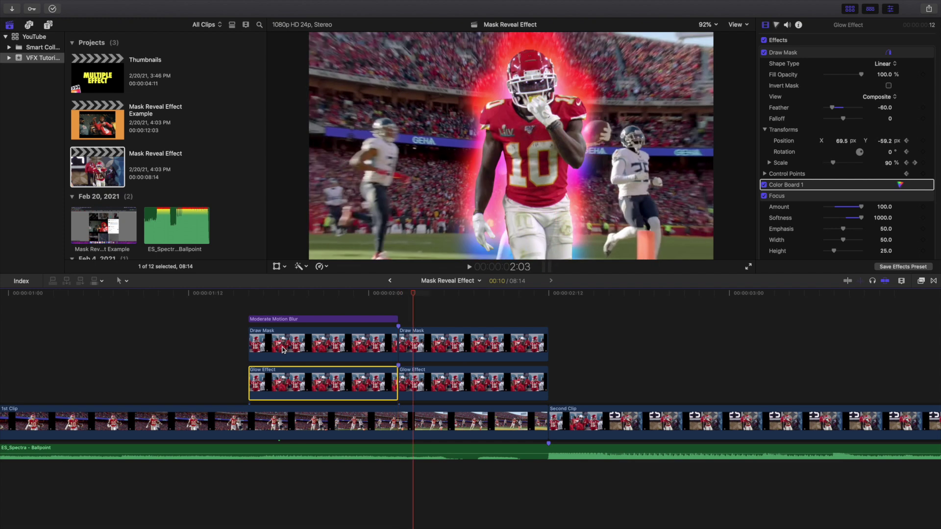
{"action": "left_click", "coordinate": [253, 311]}
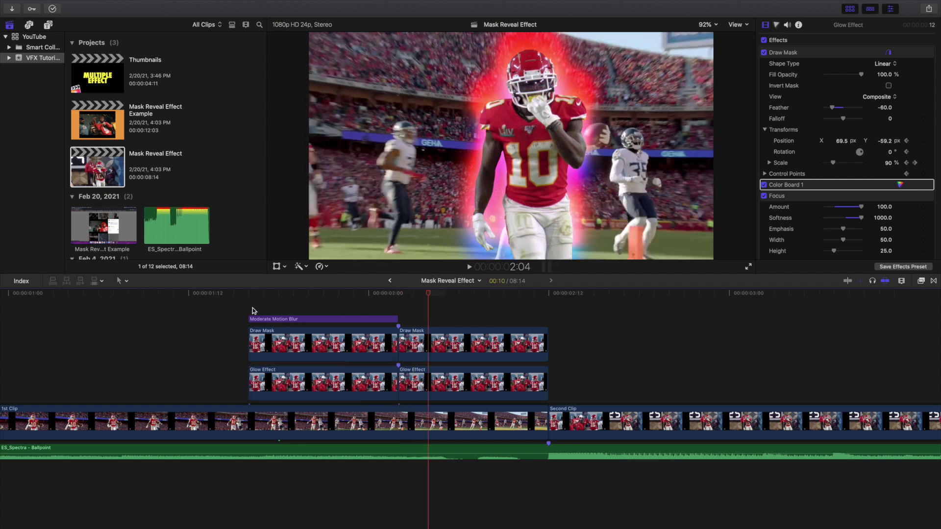
{"action": "left_click", "coordinate": [253, 311]}
{"action": "key", "text": "space"}
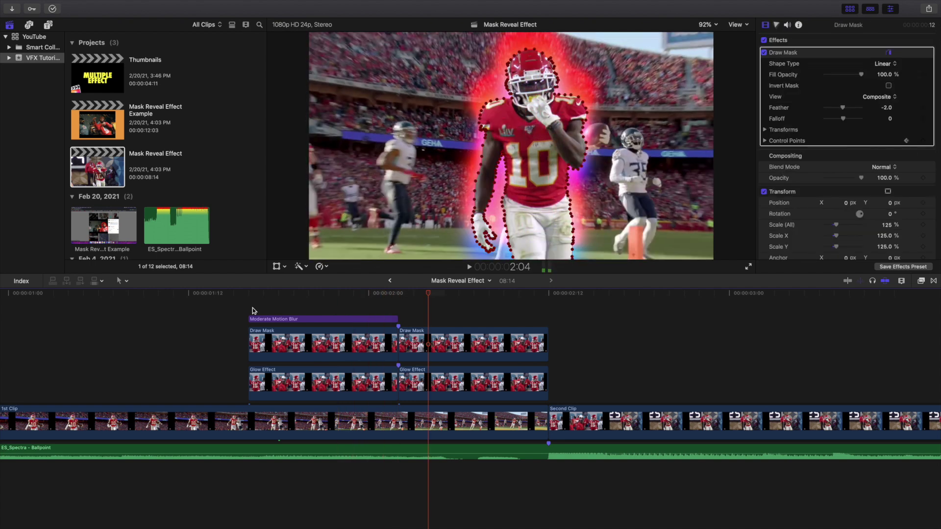
Fit the whole project in the timeline and play it twice from the beginning to check the transition
{"action": "key", "text": "shift+z"}
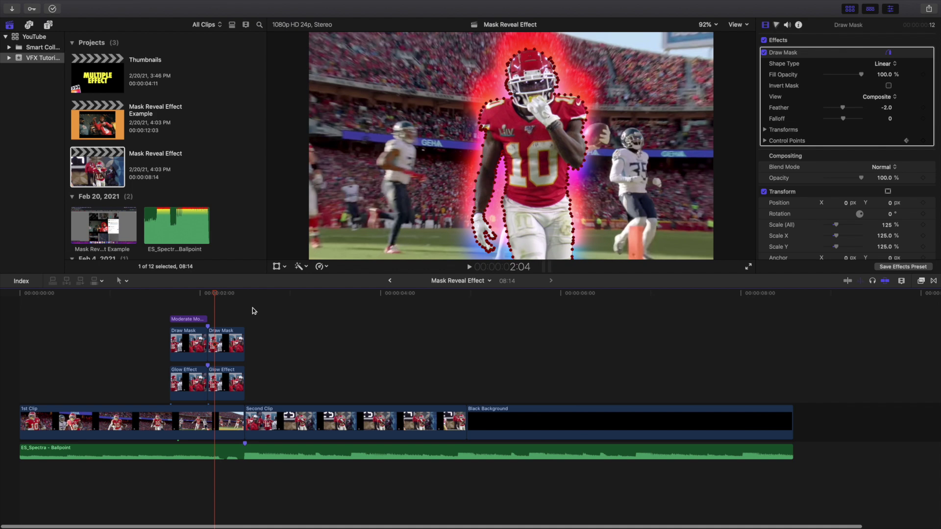
{"action": "key", "text": "Home"}
{"action": "key", "text": "space"}
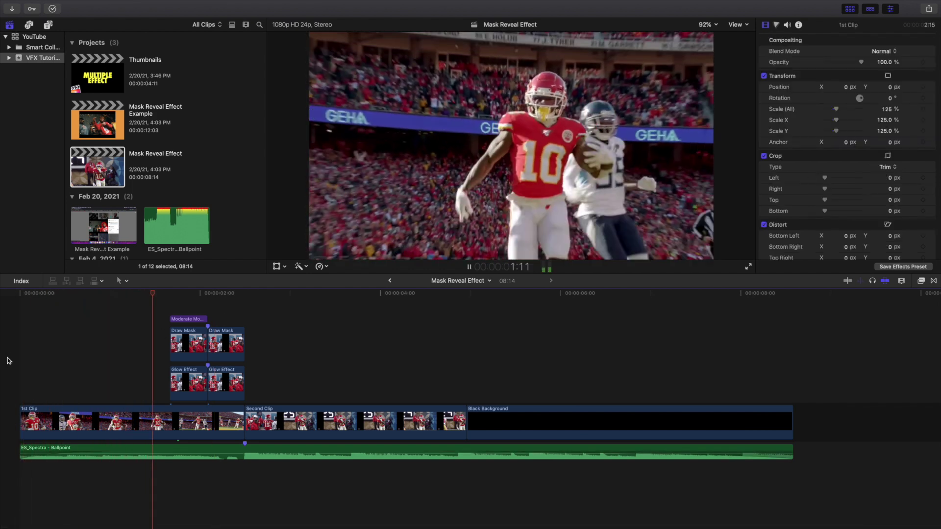
{"action": "key", "text": "space"}
{"action": "key", "text": "Home"}
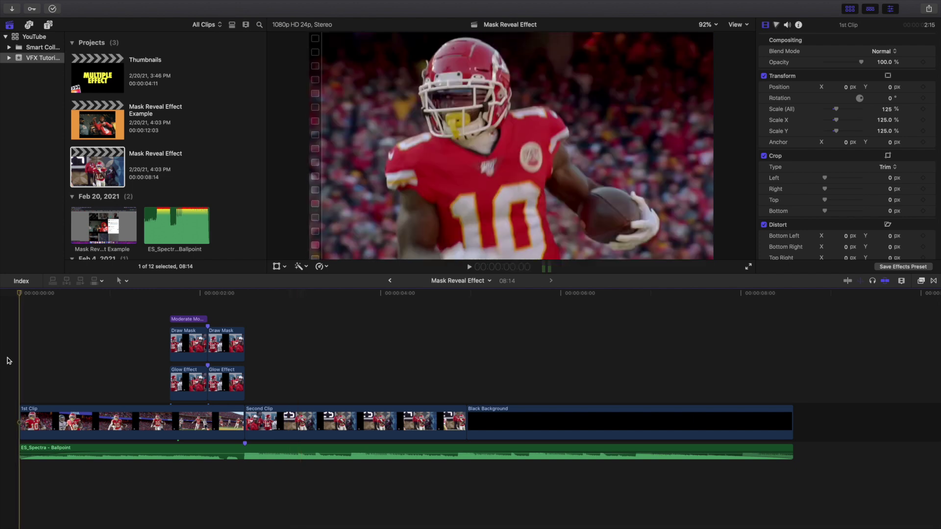
{"action": "key", "text": "space"}
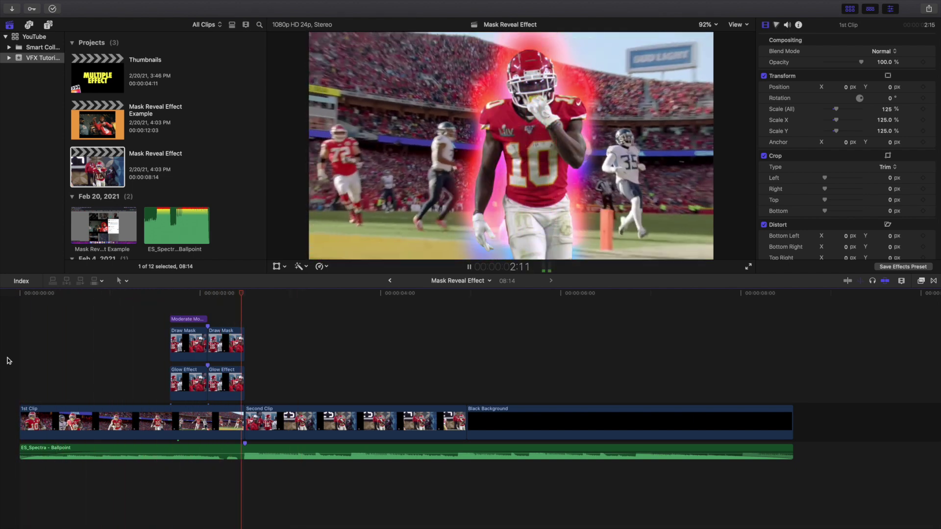
{"action": "key", "text": "space"}
Go to the start of the Moderate Motion Blur title at 1:16 and examine the first Draw Mask clip's Scale keyframe
{"action": "left_click", "coordinate": [171, 294]}
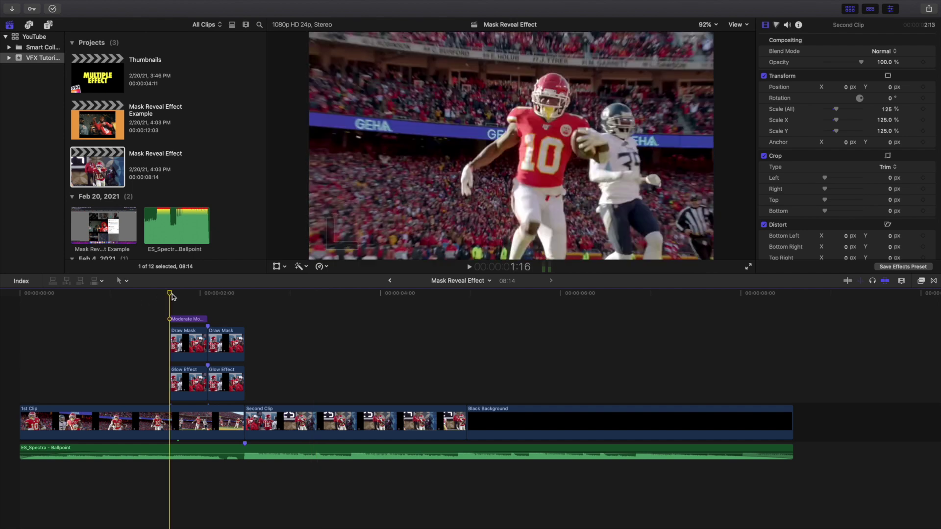
{"action": "key", "text": "super+equal"}
{"action": "key", "text": "super+equal"}
{"action": "key", "text": "super+equal"}
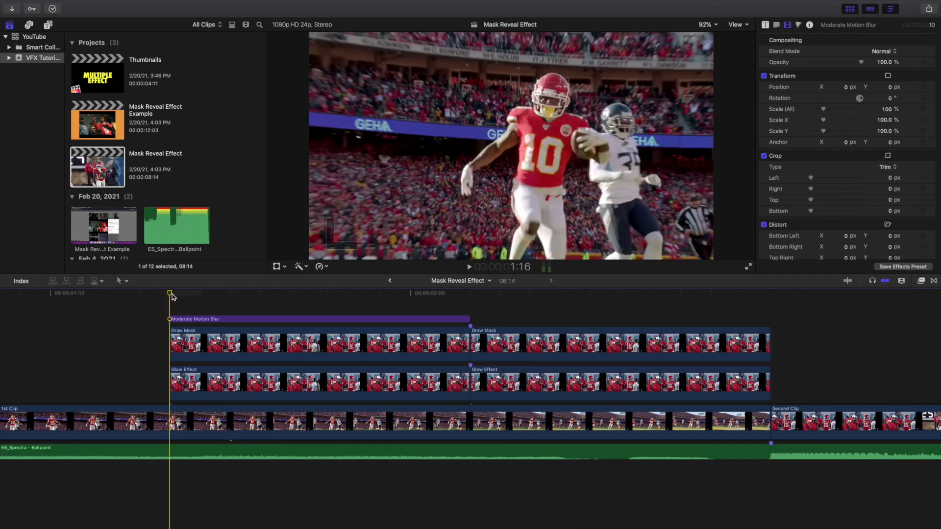
{"action": "key", "text": "Left"}
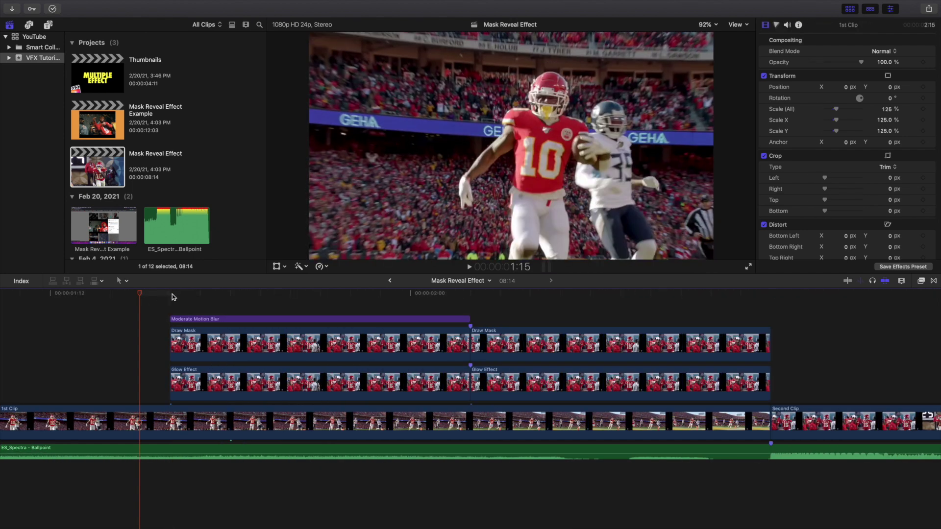
{"action": "left_click", "coordinate": [171, 294]}
{"action": "left_click", "coordinate": [193, 342]}
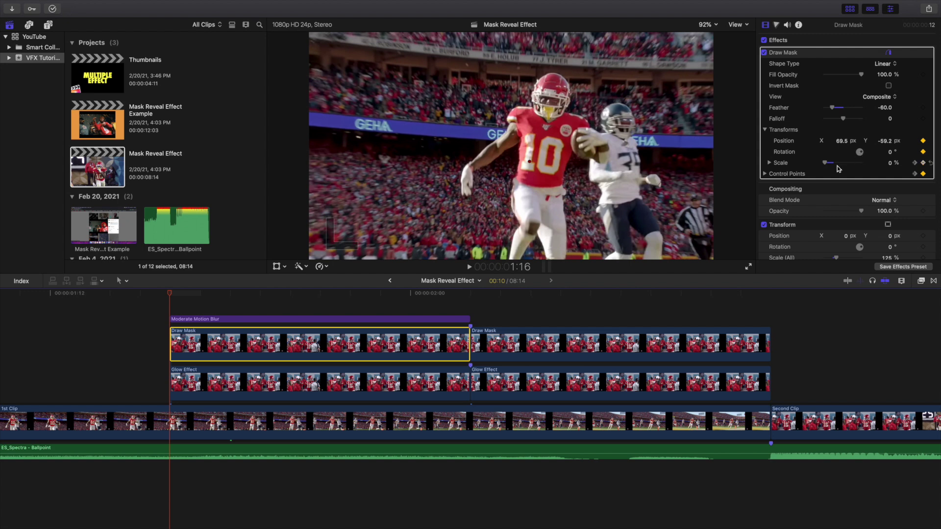
Step frame by frame through the first Draw Mask clip up to 2:02 and examine how the mask's Scale keyframes progress
{"action": "key", "text": "Right"}
{"action": "key", "text": "Right"}
{"action": "key", "text": "Right"}
{"action": "key", "text": "Right"}
{"action": "key", "text": "Right"}
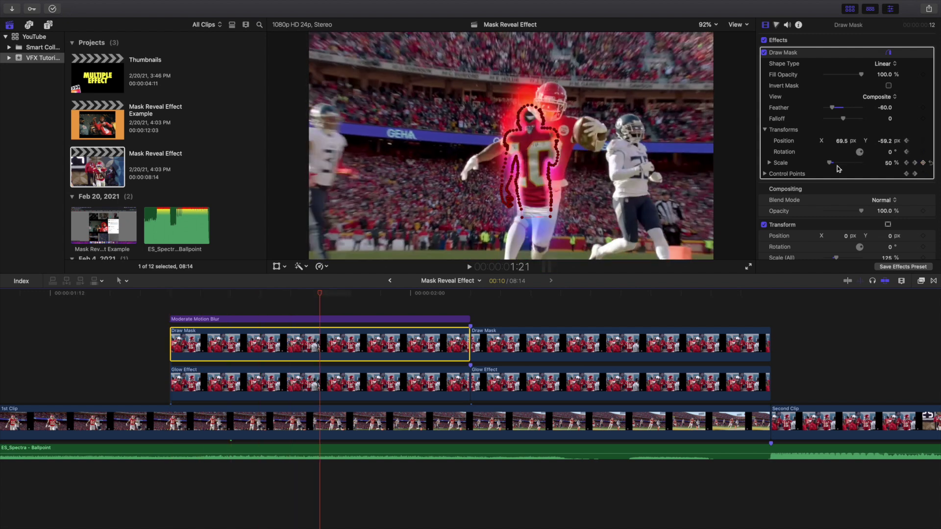
{"action": "key", "text": "Left"}
{"action": "key", "text": "Left"}
{"action": "key", "text": "Left"}
{"action": "key", "text": "Left"}
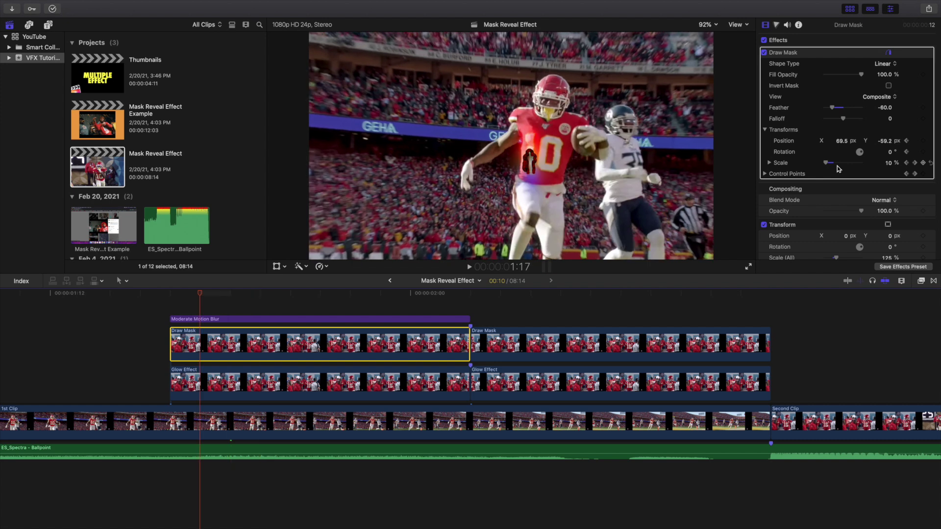
{"action": "key", "text": "Right"}
{"action": "key", "text": "Right"}
{"action": "key", "text": "Right"}
{"action": "key", "text": "Right"}
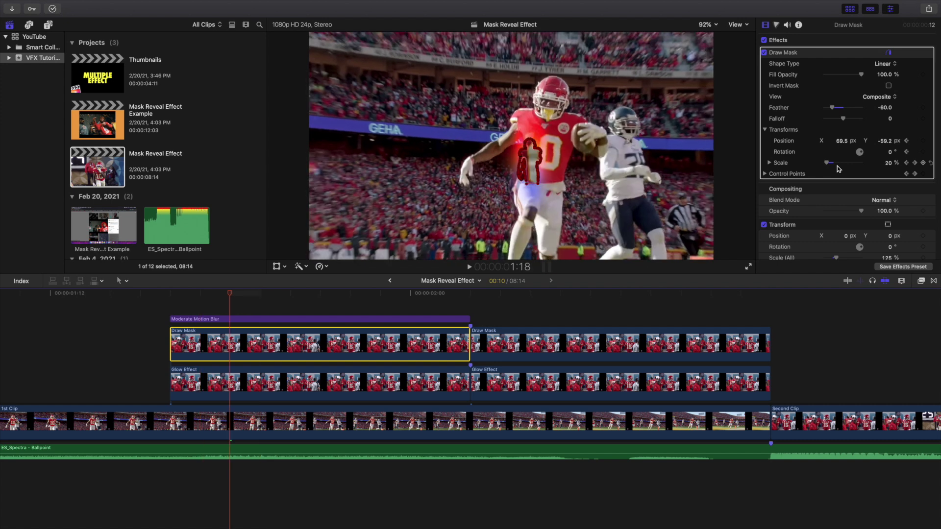
{"action": "key", "text": "Right"}
{"action": "key", "text": "Right"}
{"action": "key", "text": "Right"}
{"action": "key", "text": "Right"}
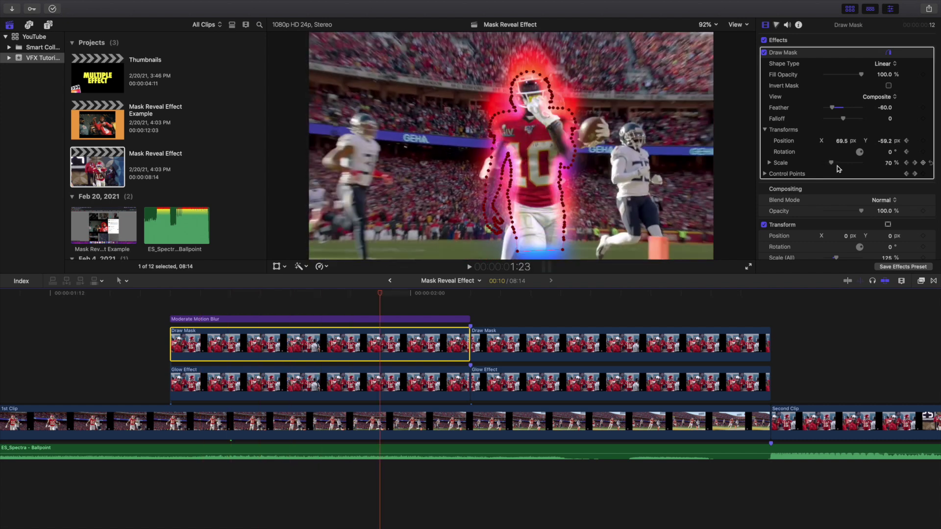
{"action": "key", "text": "Right"}
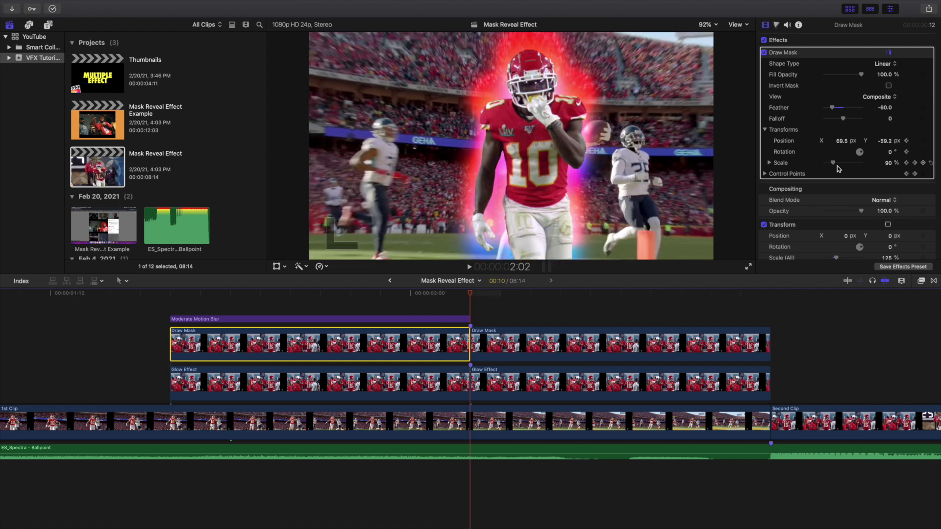
Step through the first Draw Mask clip again from 1:16 to 1:23 and examine the motion blur around the growing mask
{"action": "left_click", "coordinate": [173, 303]}
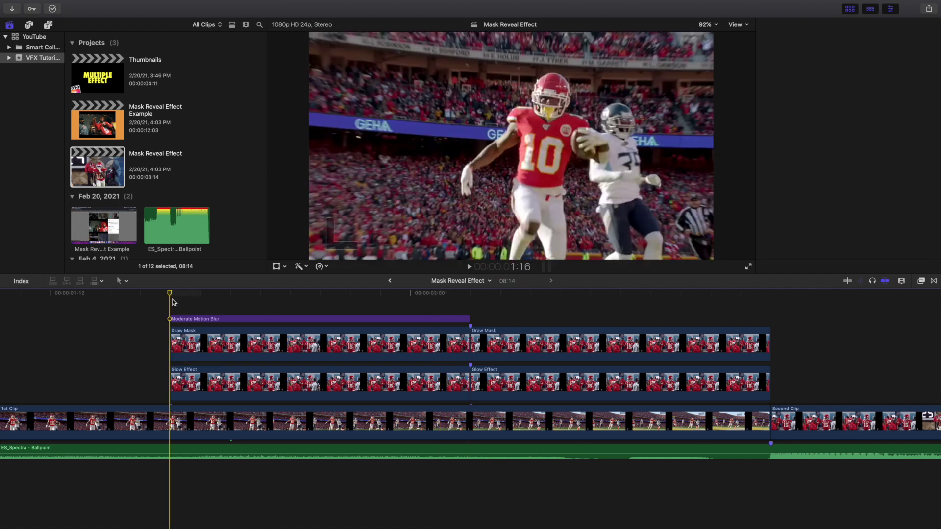
{"action": "left_click", "coordinate": [192, 340]}
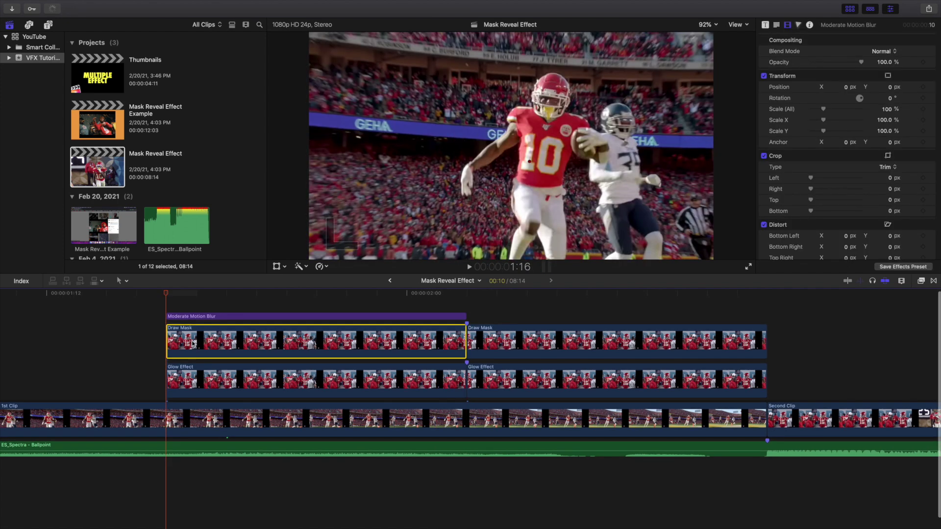
{"action": "key", "text": "Right"}
{"action": "key", "text": "Right"}
{"action": "key", "text": "Right"}
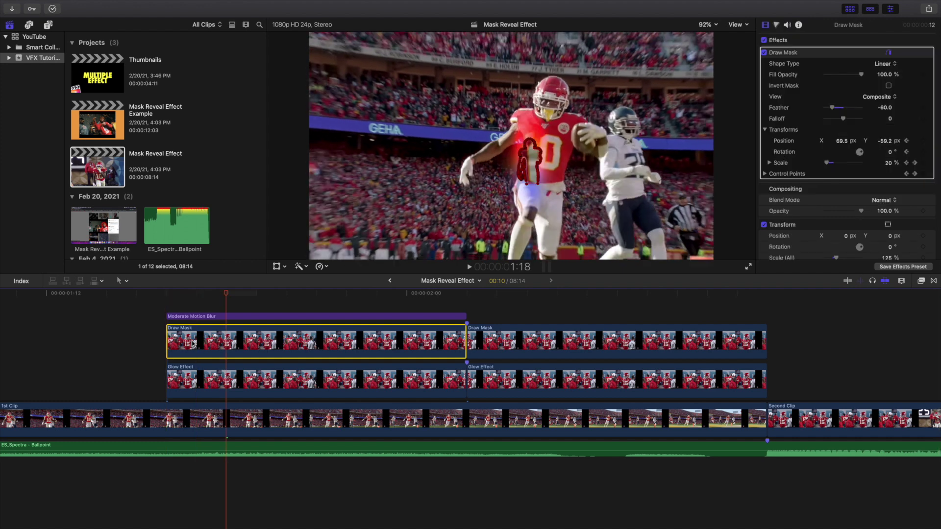
{"action": "key", "text": "Right"}
{"action": "key", "text": "Right"}
{"action": "key", "text": "Right"}
{"action": "key", "text": "Right"}
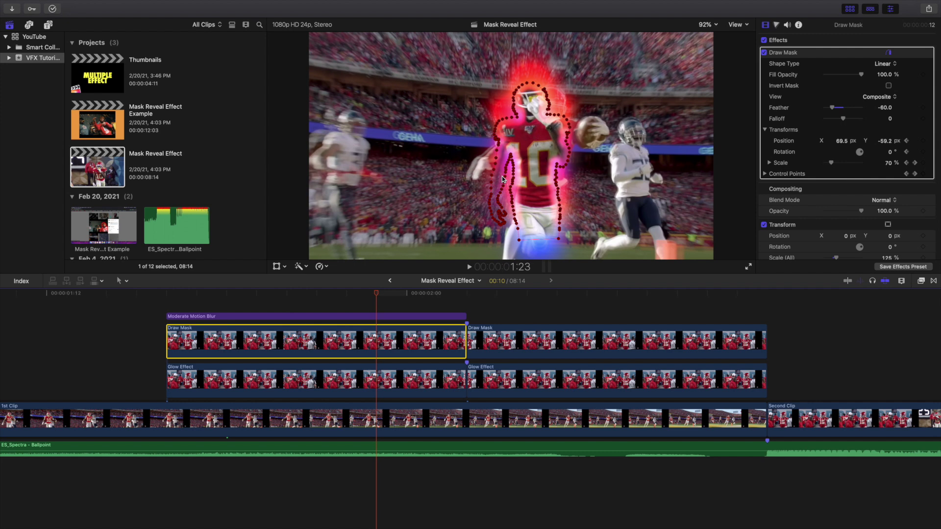
Play the motion-blurred reveal from the start of the Moderate Motion Blur title into the second Draw Mask clip
{"action": "left_click", "coordinate": [170, 307]}
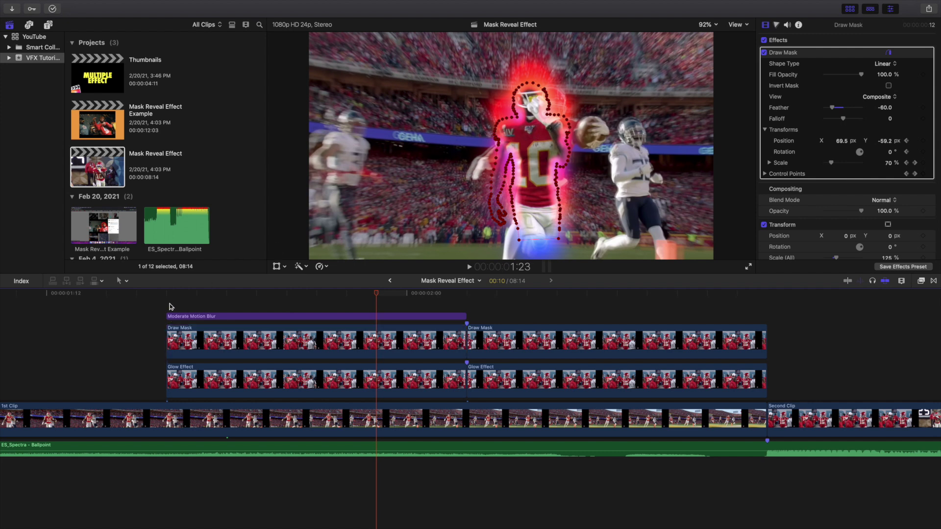
{"action": "key", "text": "space"}
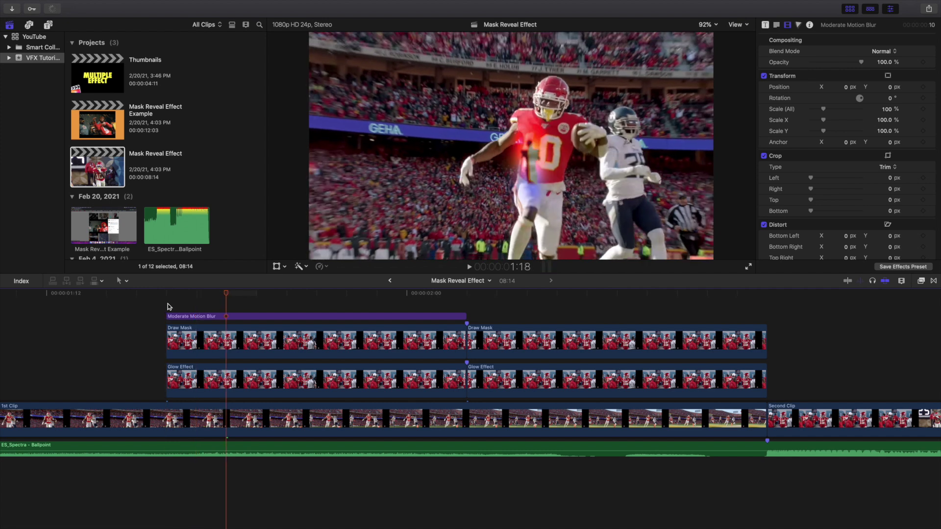
{"action": "left_click", "coordinate": [157, 308]}
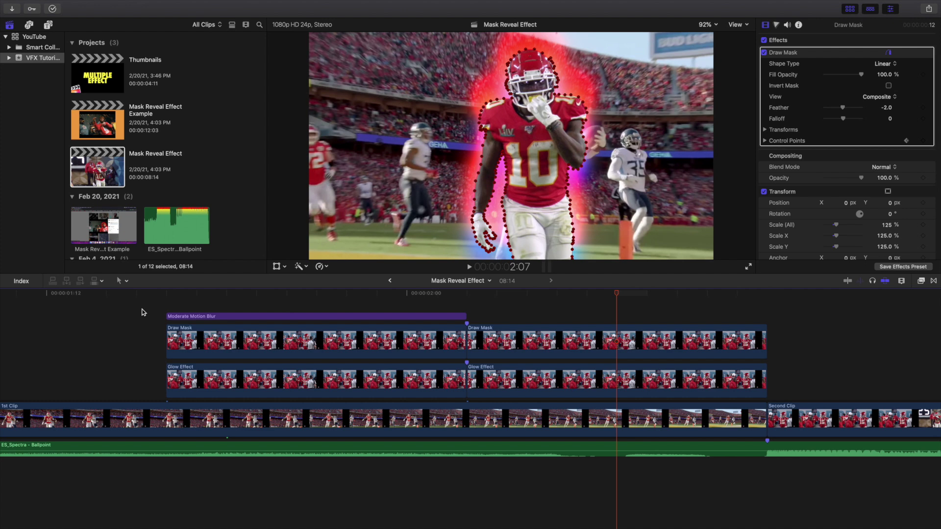
Fit the whole project in the timeline, play it from the beginning into the Second Clip, and return to the start
{"action": "key", "text": "shift+z"}
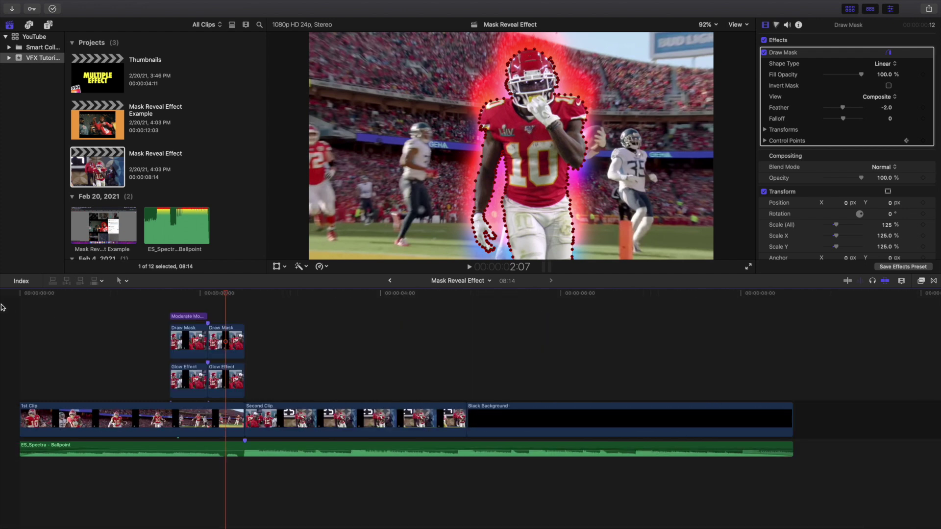
{"action": "key", "text": "Home"}
{"action": "key", "text": "space"}
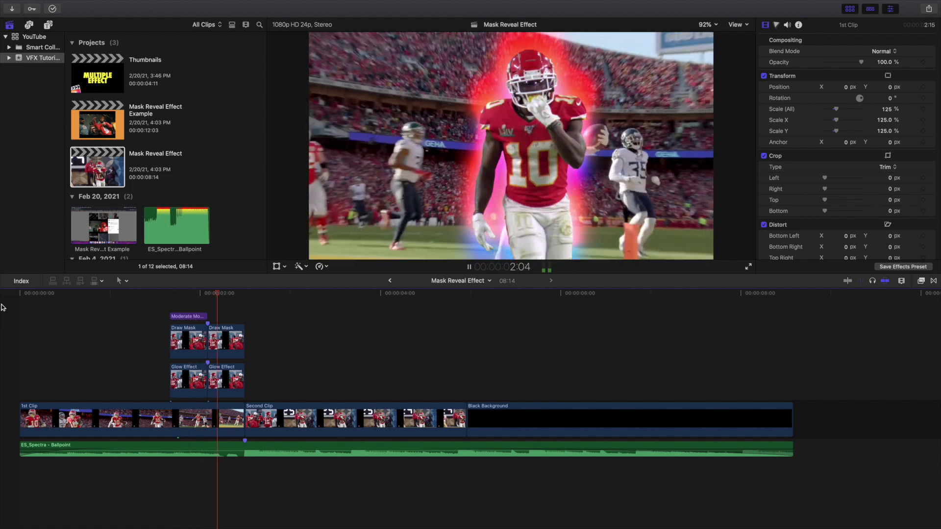
{"action": "key", "text": "space"}
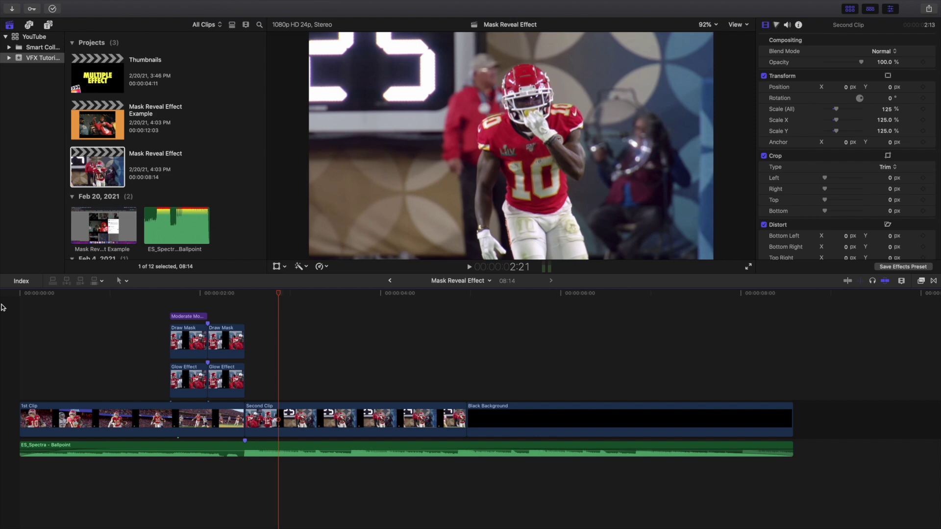
{"action": "key", "text": "Home"}
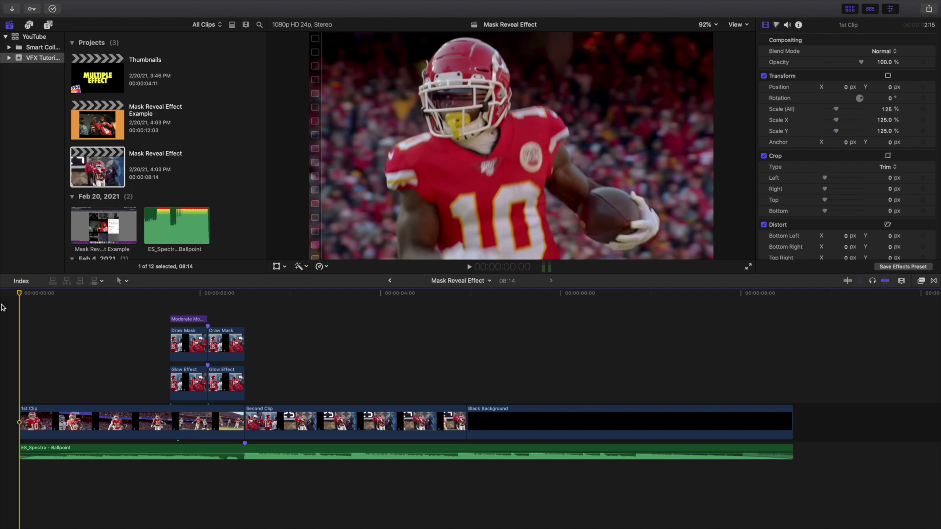